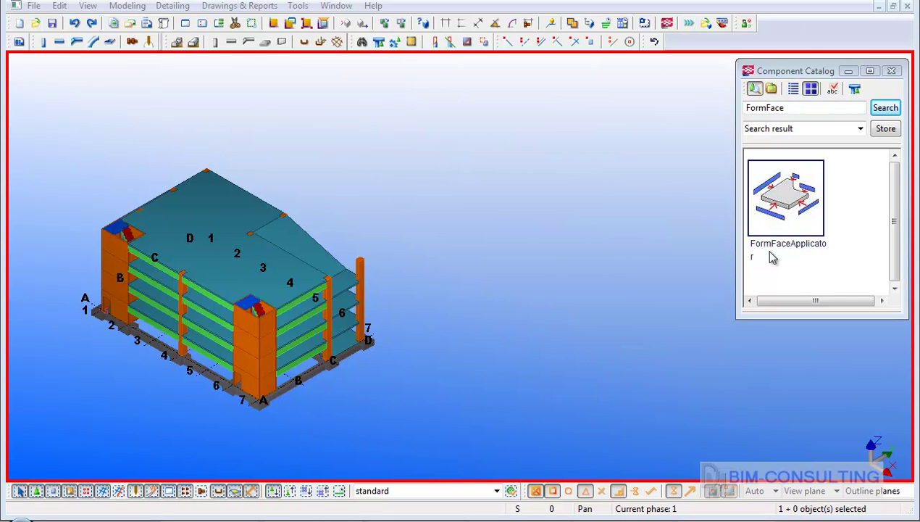
Filter the model view to show only the A_Foundation object group
{"action": "middle_click_drag", "start_coordinate": [435, 311], "coordinate": [490, 285]}
{"action": "scroll", "coordinate": [511, 310], "scroll_direction": "up", "scroll_amount": 2}
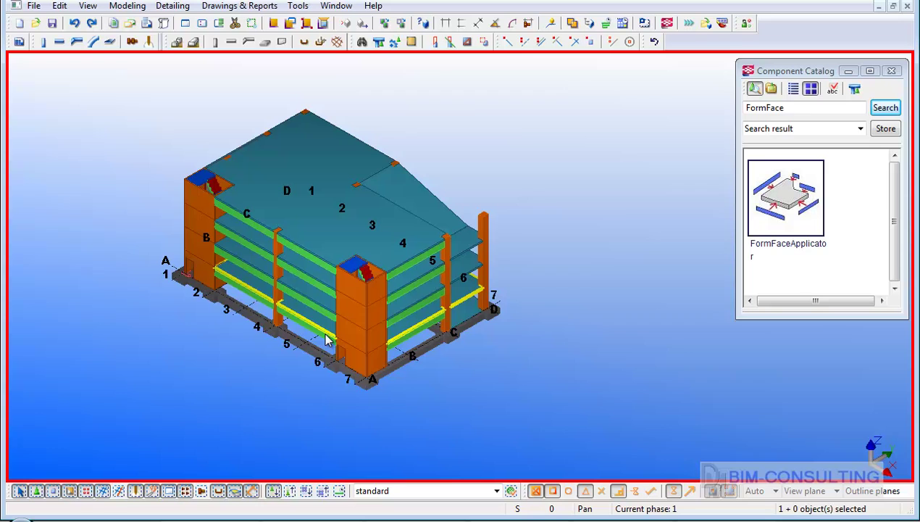
{"action": "scroll", "coordinate": [326, 339], "scroll_direction": "up", "scroll_amount": 2}
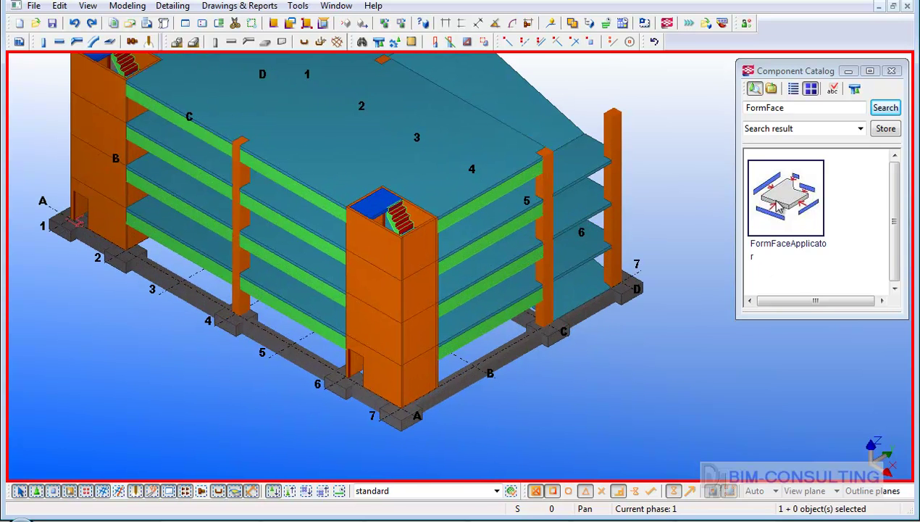
{"action": "double_click", "coordinate": [678, 224]}
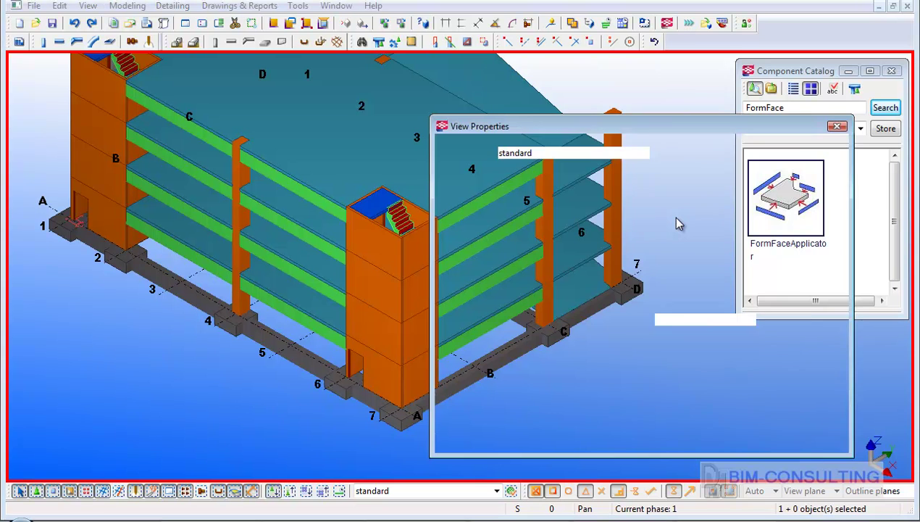
{"action": "left_click", "coordinate": [699, 367]}
{"action": "left_click", "coordinate": [620, 83]}
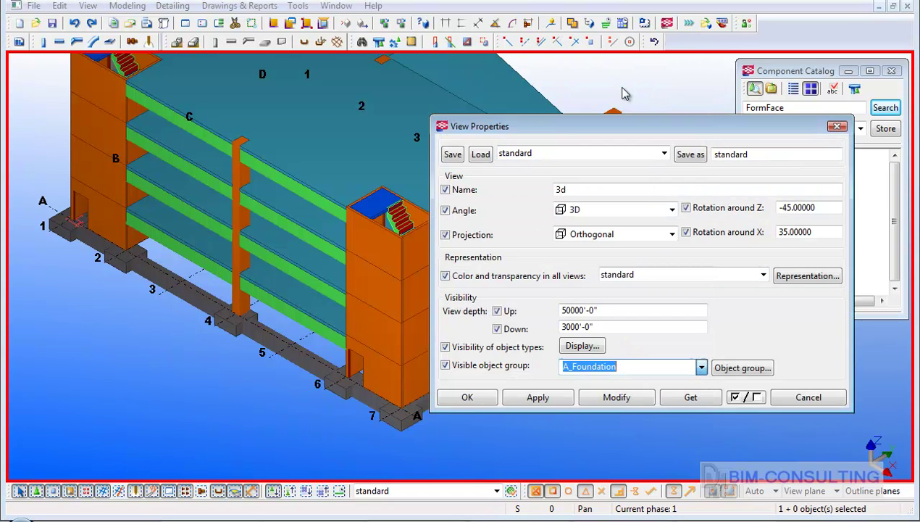
{"action": "left_click", "coordinate": [616, 397]}
{"action": "left_click", "coordinate": [465, 398]}
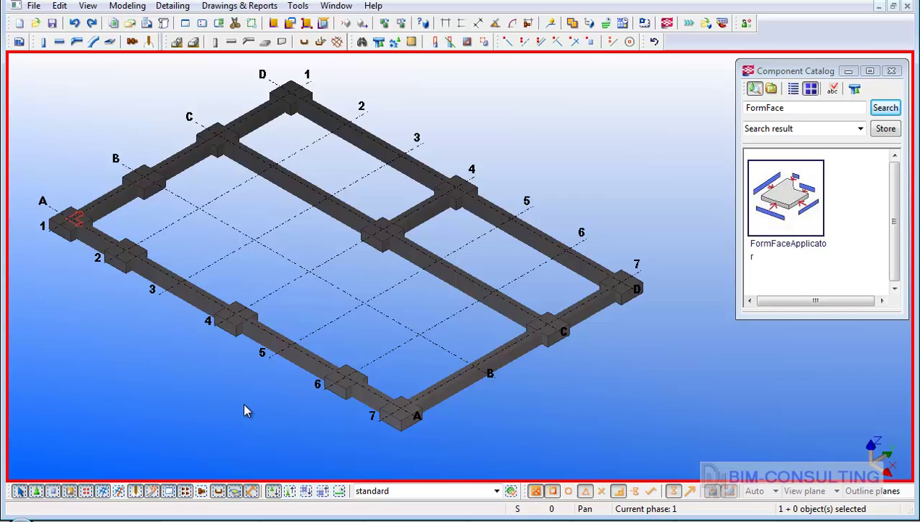
Apply the FormFaceApplicator component to the corner footing at A1 and open its settings
{"action": "scroll", "coordinate": [246, 409], "scroll_direction": "up", "scroll_amount": 5}
{"action": "scroll", "coordinate": [239, 337], "scroll_direction": "up", "scroll_amount": 4}
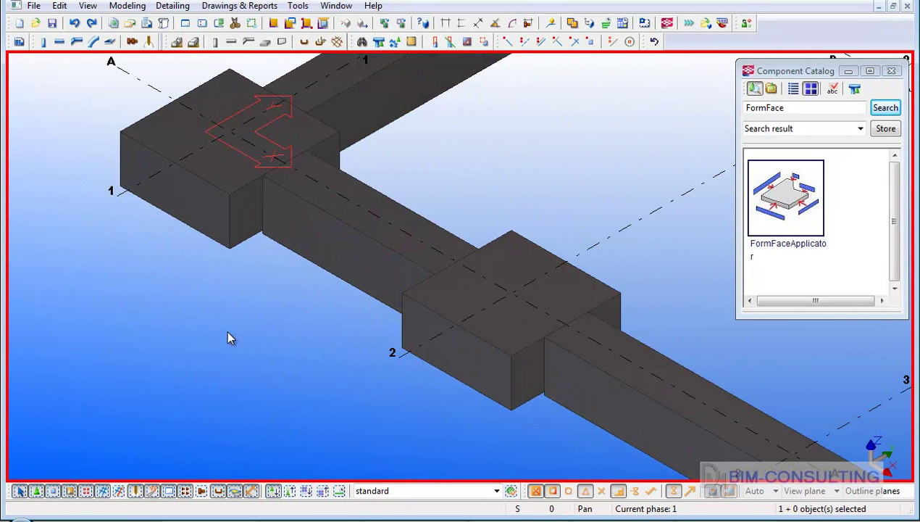
{"action": "double_click", "coordinate": [784, 210]}
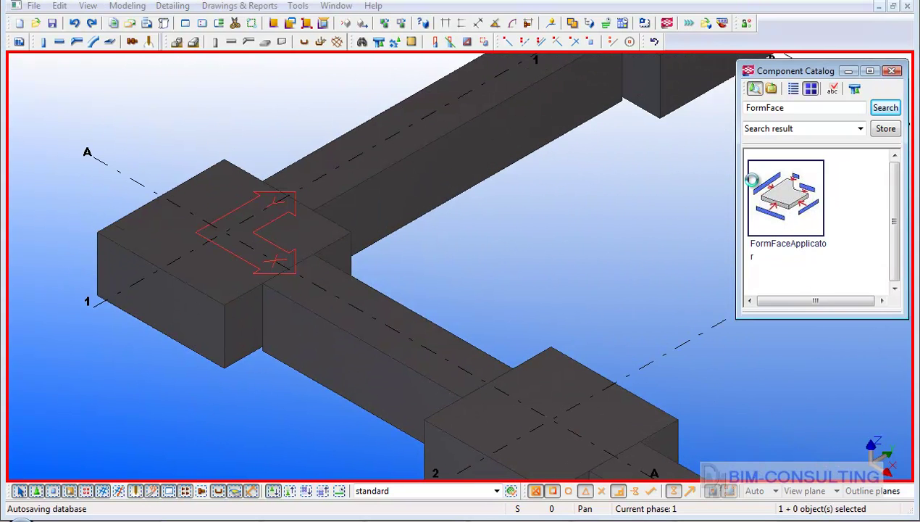
{"action": "right_click", "coordinate": [158, 116]}
{"action": "left_click", "coordinate": [205, 120]}
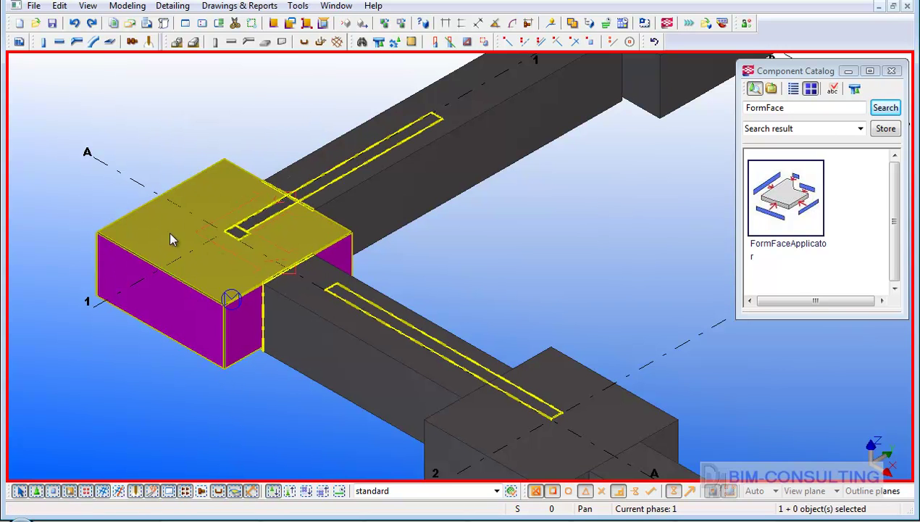
{"action": "left_click", "coordinate": [165, 235]}
Set Bottom and Top Finish creation to No and update the A1 footing's form faces
{"action": "double_click", "coordinate": [165, 230]}
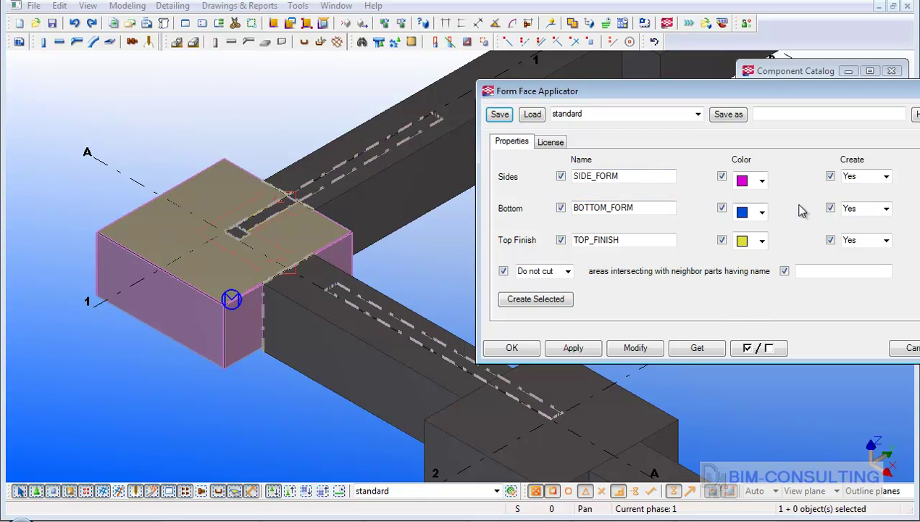
{"action": "left_click", "coordinate": [885, 209]}
{"action": "left_click", "coordinate": [858, 226]}
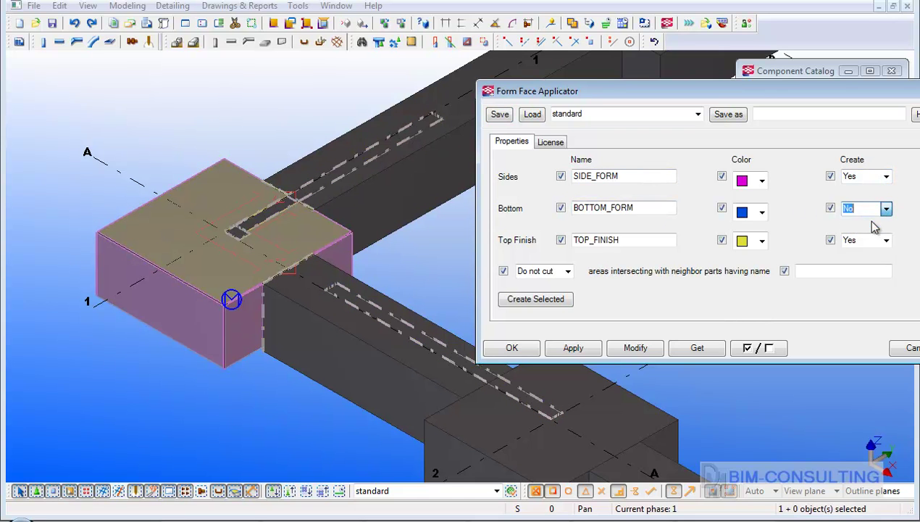
{"action": "left_click", "coordinate": [885, 241]}
{"action": "left_click", "coordinate": [855, 259]}
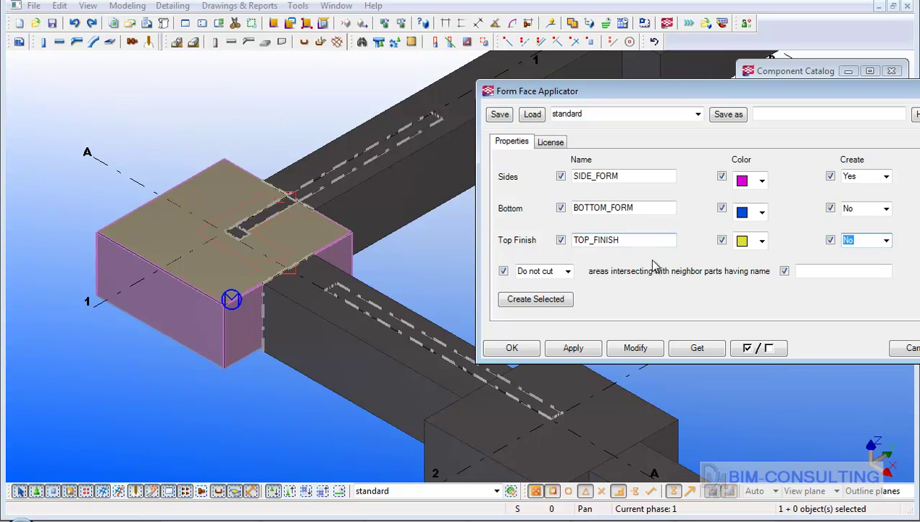
{"action": "left_click", "coordinate": [636, 348]}
{"action": "scroll", "coordinate": [250, 308], "scroll_direction": "up", "scroll_amount": 2}
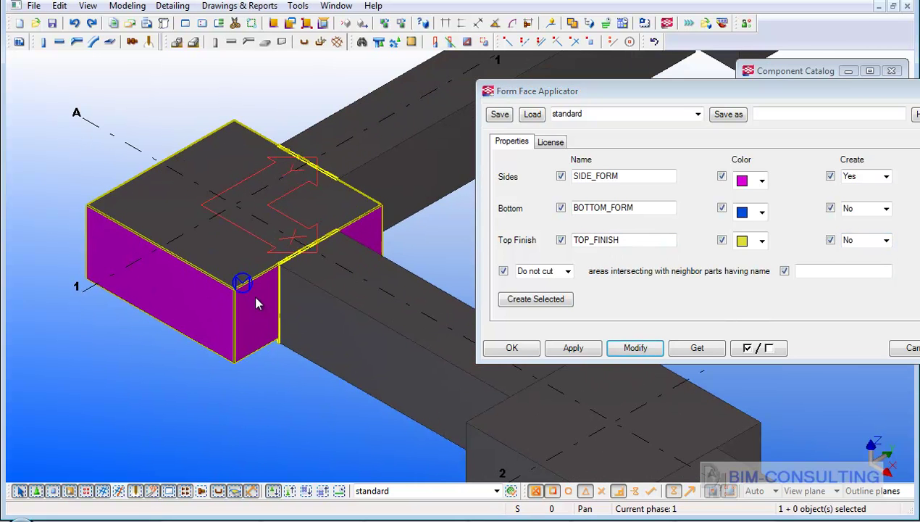
Hide both tie beams meeting the A1 footing to reveal gaps in its side forms
{"action": "middle_click_drag", "start_coordinate": [137, 358], "coordinate": [175, 313], "text": "ctrl"}
{"action": "right_click", "coordinate": [268, 344]}
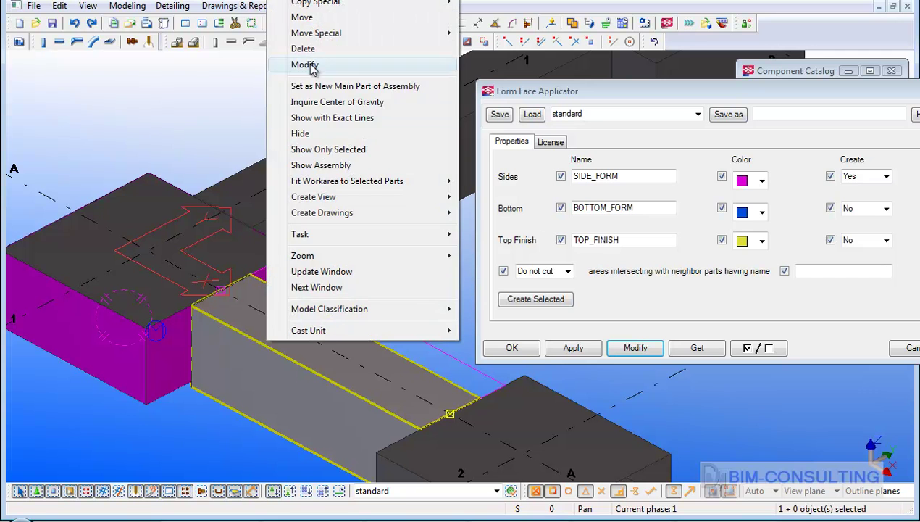
{"action": "left_click", "coordinate": [310, 135]}
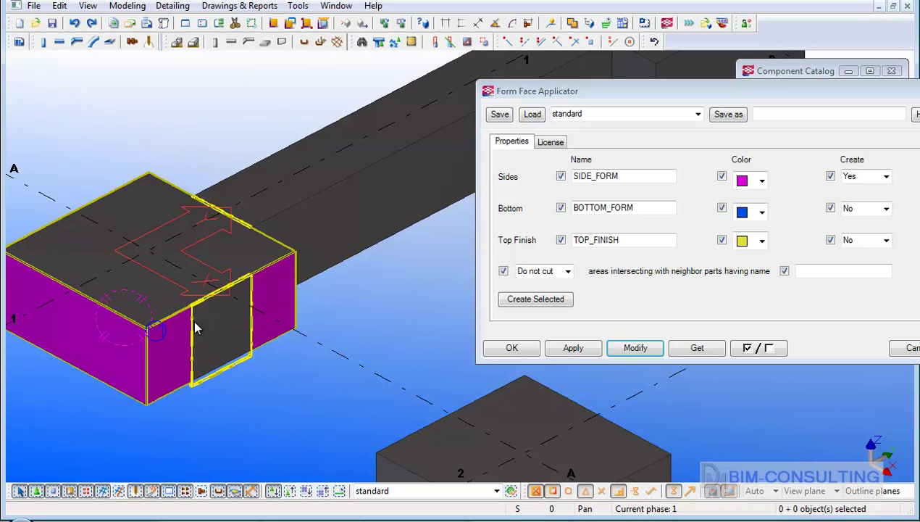
{"action": "middle_click_drag", "start_coordinate": [253, 275], "coordinate": [317, 305], "text": "ctrl"}
{"action": "left_click", "coordinate": [317, 296]}
{"action": "right_click", "coordinate": [316, 296]}
{"action": "left_click", "coordinate": [344, 93]}
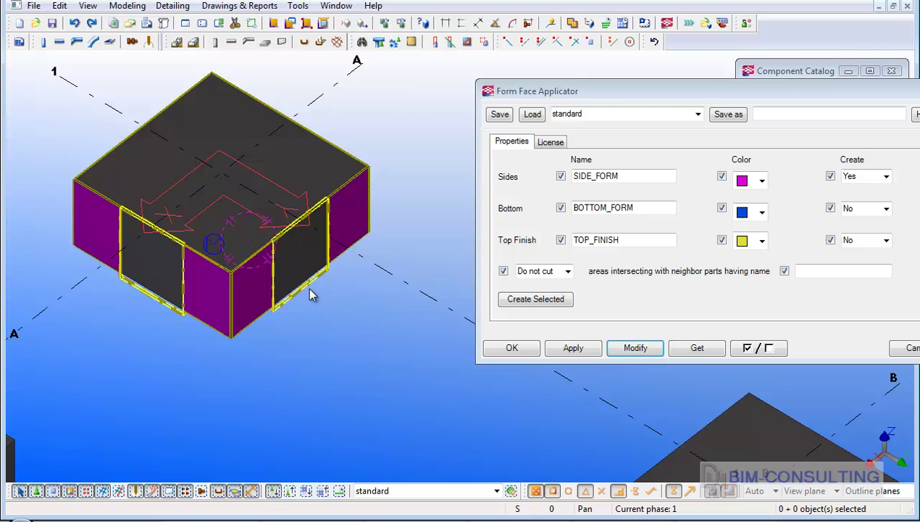
{"action": "mouse_move", "coordinate": [257, 282]}
{"action": "middle_mouse_down", "text": "ctrl"}
{"action": "mouse_move", "coordinate": [242, 290]}
{"action": "mouse_move", "coordinate": [388, 277]}
{"action": "mouse_move", "coordinate": [470, 286]}
{"action": "mouse_move", "coordinate": [253, 269]}
{"action": "middle_mouse_up", "text": "ctrl"}
Redraw the view and create side form faces on all 27 foundation parts
{"action": "scroll", "coordinate": [113, 290], "scroll_direction": "down", "scroll_amount": 5}
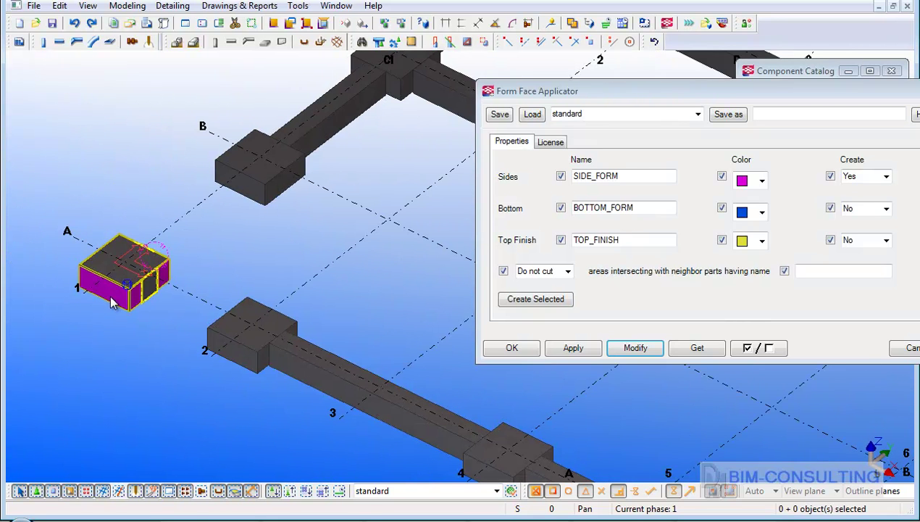
{"action": "scroll", "coordinate": [109, 308], "scroll_direction": "down", "scroll_amount": 4}
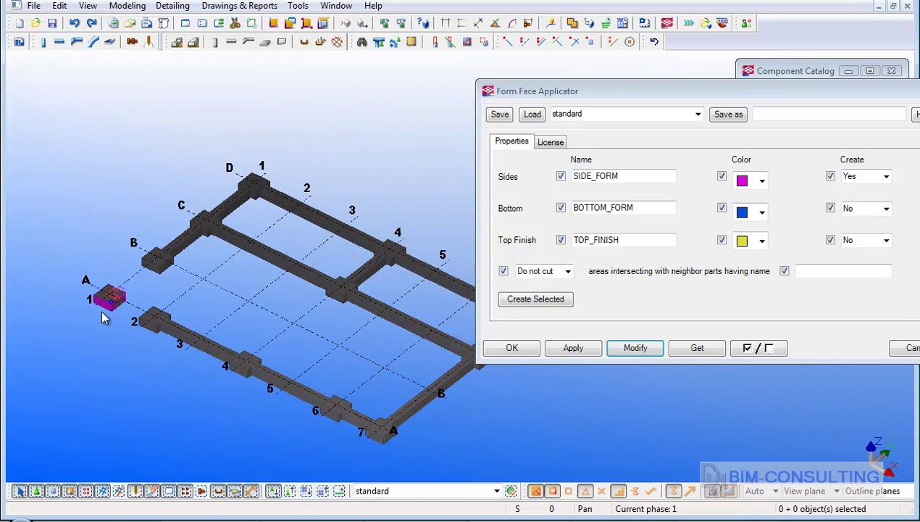
{"action": "right_click", "coordinate": [341, 136]}
{"action": "left_click", "coordinate": [382, 217]}
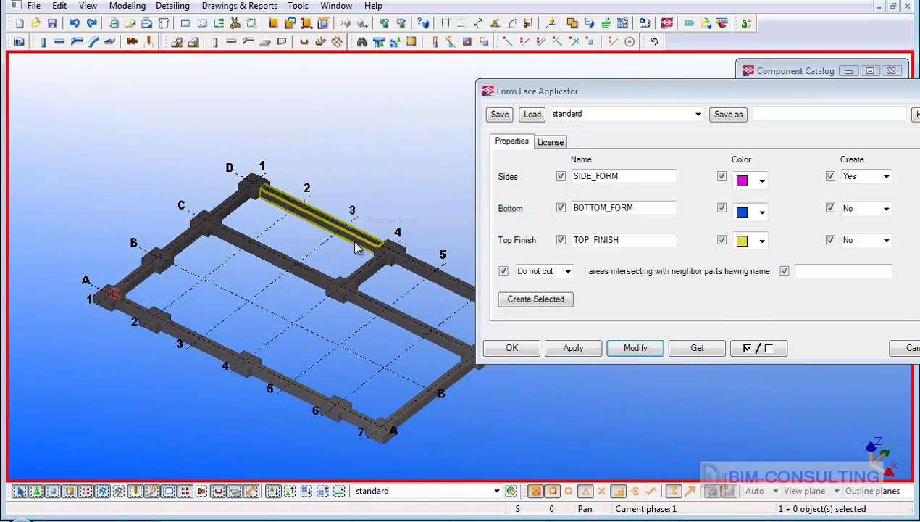
{"action": "left_click", "coordinate": [290, 262]}
{"action": "scroll", "coordinate": [69, 136], "scroll_direction": "down", "scroll_amount": 1}
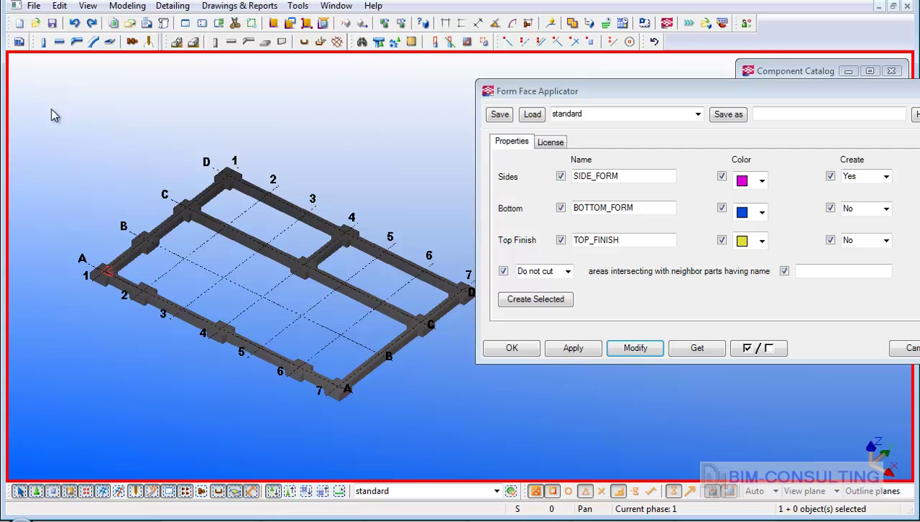
{"action": "left_click_drag", "start_coordinate": [49, 104], "coordinate": [480, 440]}
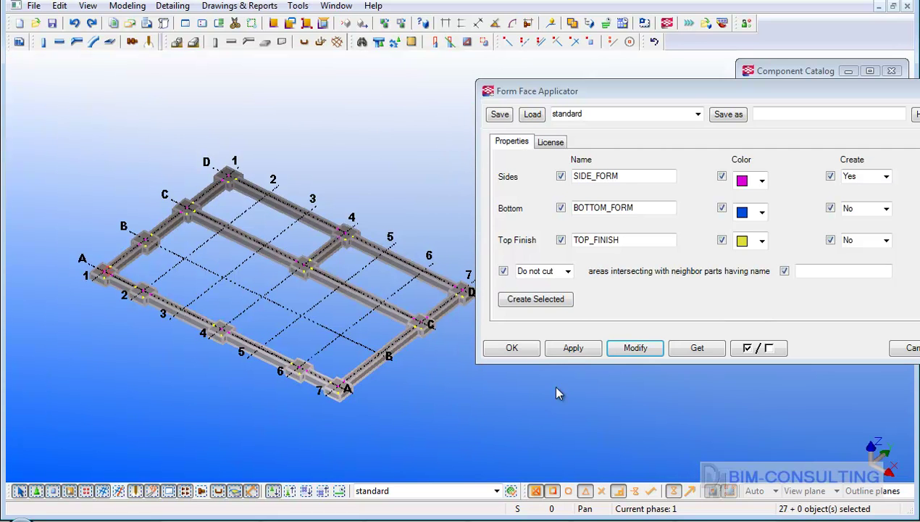
{"action": "left_click", "coordinate": [552, 300]}
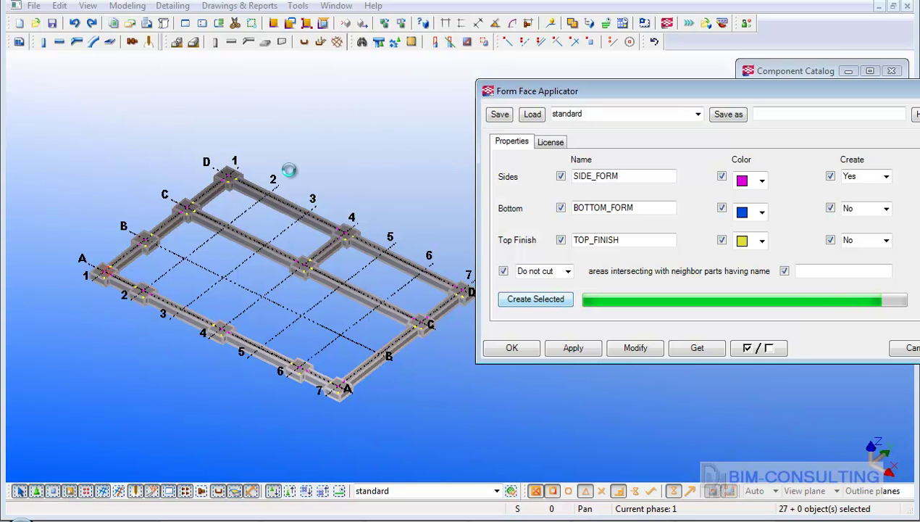
Hide a beam at a joint to inspect the block's forms, then redraw the view
{"action": "scroll", "coordinate": [337, 308], "scroll_direction": "up", "scroll_amount": 10}
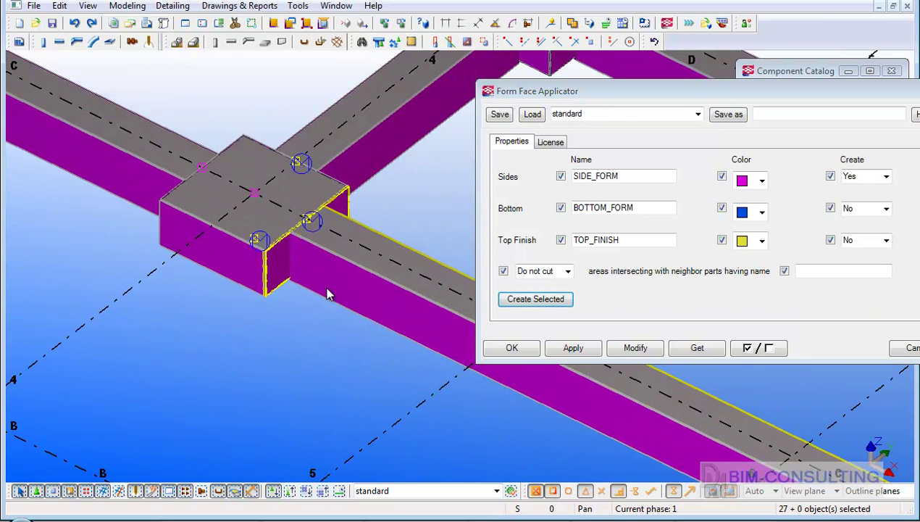
{"action": "left_click", "coordinate": [403, 208]}
{"action": "right_click", "coordinate": [405, 159]}
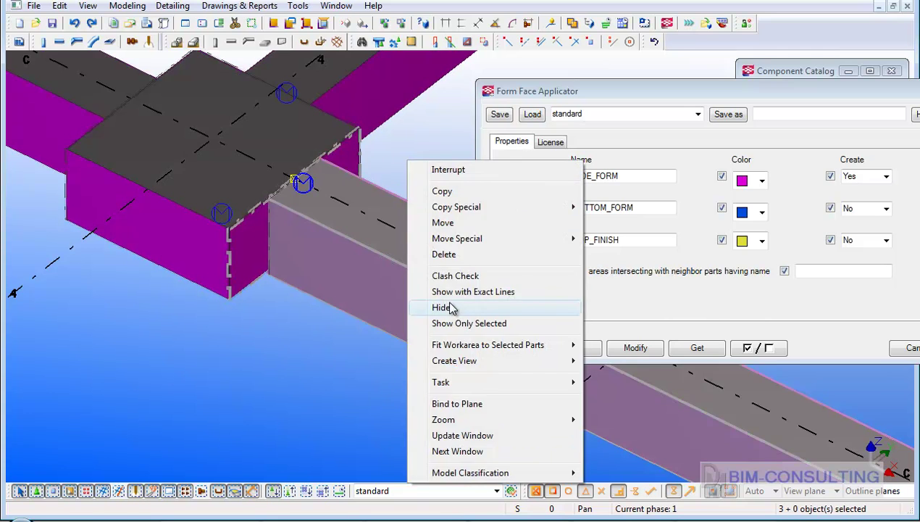
{"action": "left_click", "coordinate": [431, 307]}
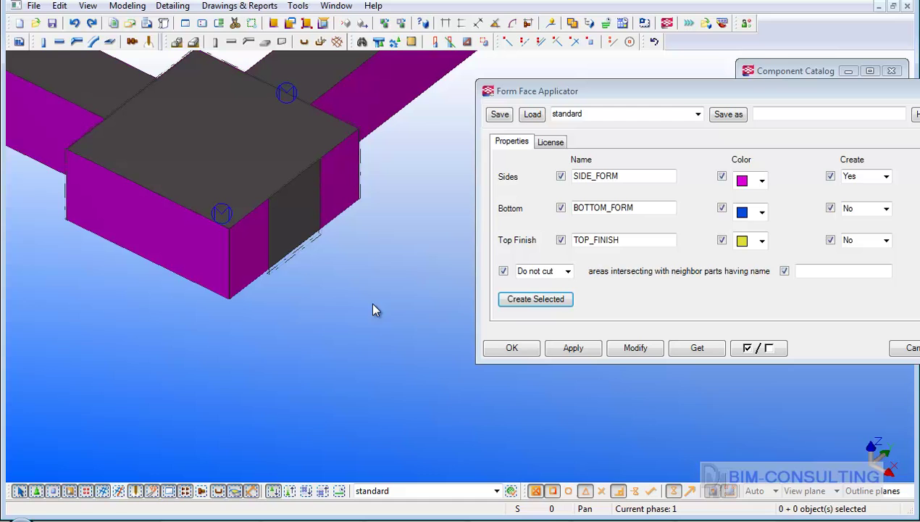
{"action": "scroll", "coordinate": [346, 268], "scroll_direction": "down", "scroll_amount": 10}
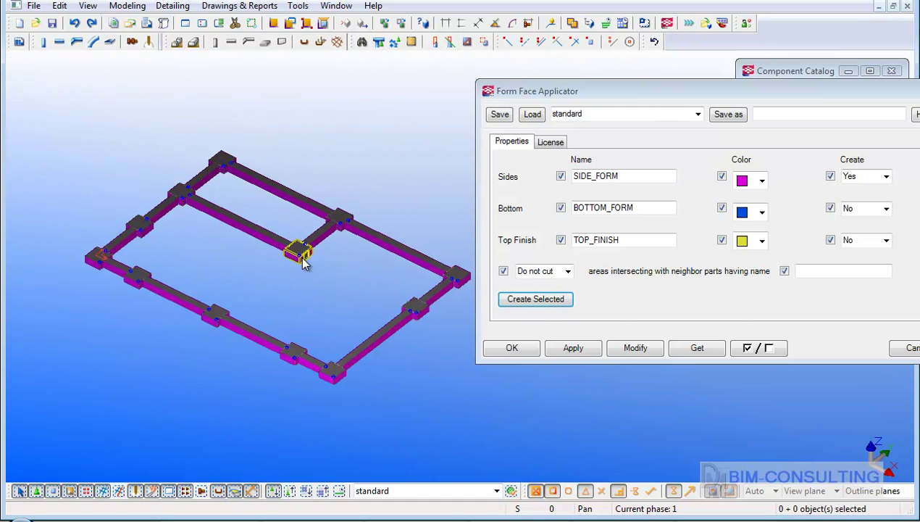
{"action": "right_click", "coordinate": [409, 136]}
{"action": "left_click", "coordinate": [449, 223]}
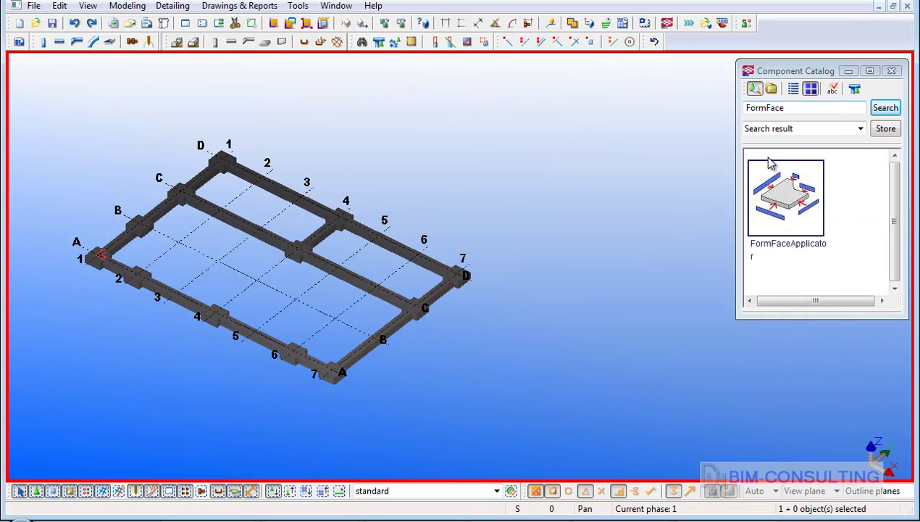
Filter the 3D view to show only the A_STAIRS object group
{"action": "middle_click_drag", "start_coordinate": [524, 281], "coordinate": [572, 320]}
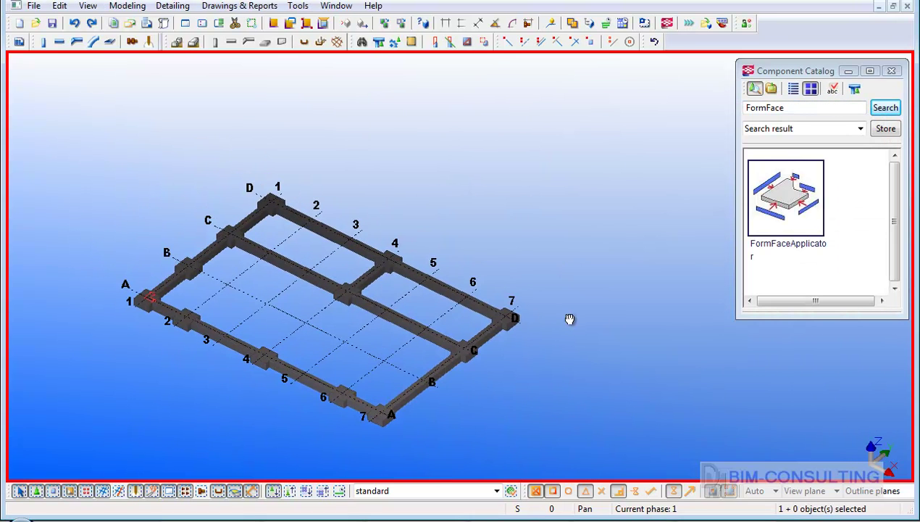
{"action": "double_click", "coordinate": [569, 258]}
{"action": "left_click", "coordinate": [701, 368]}
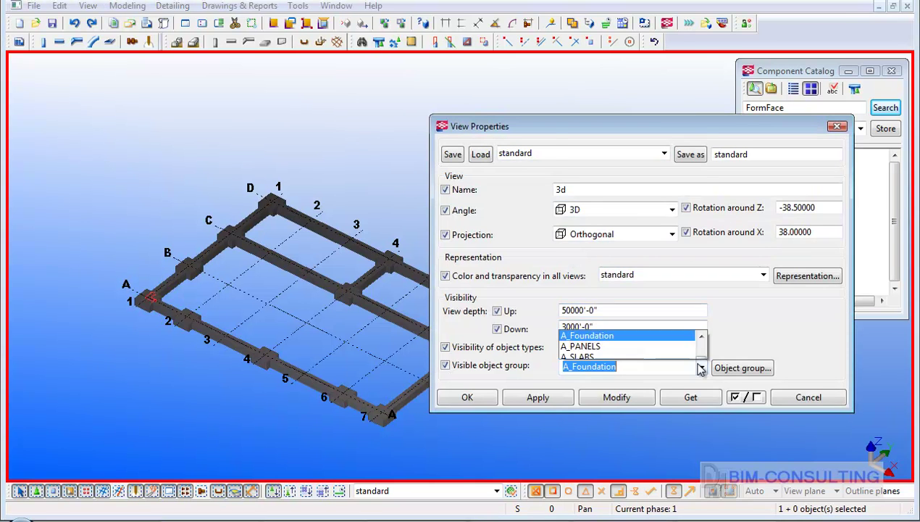
{"action": "left_click", "coordinate": [590, 72]}
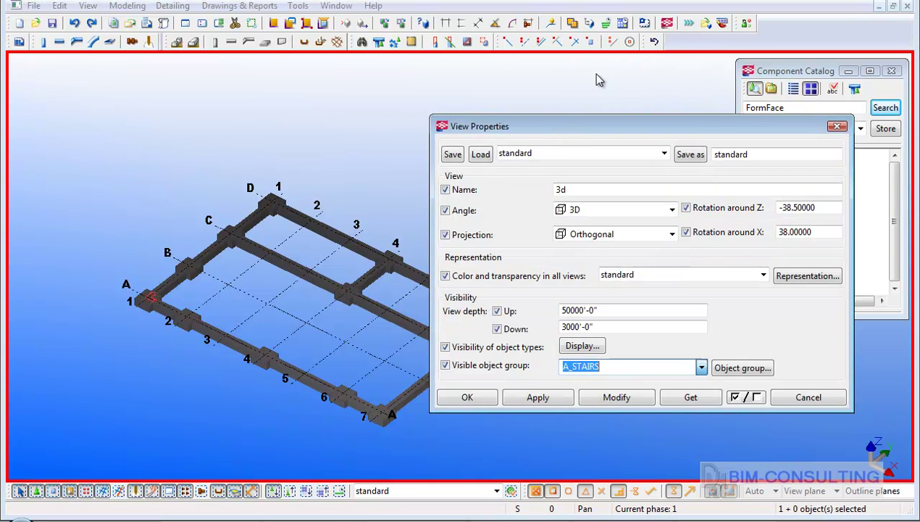
{"action": "left_click", "coordinate": [616, 397]}
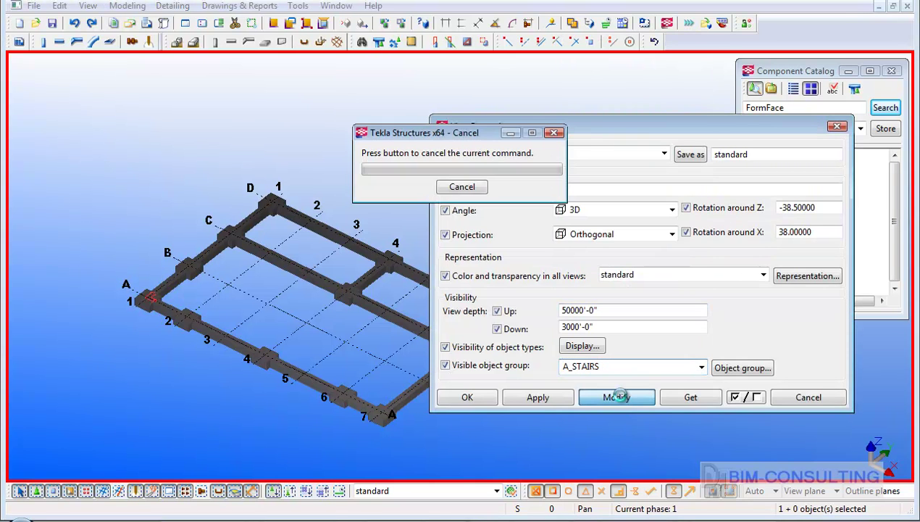
{"action": "left_click", "coordinate": [481, 403]}
Switch off the form-face name row in the A_STAIRS object group filter
{"action": "scroll", "coordinate": [336, 366], "scroll_direction": "up", "scroll_amount": 2}
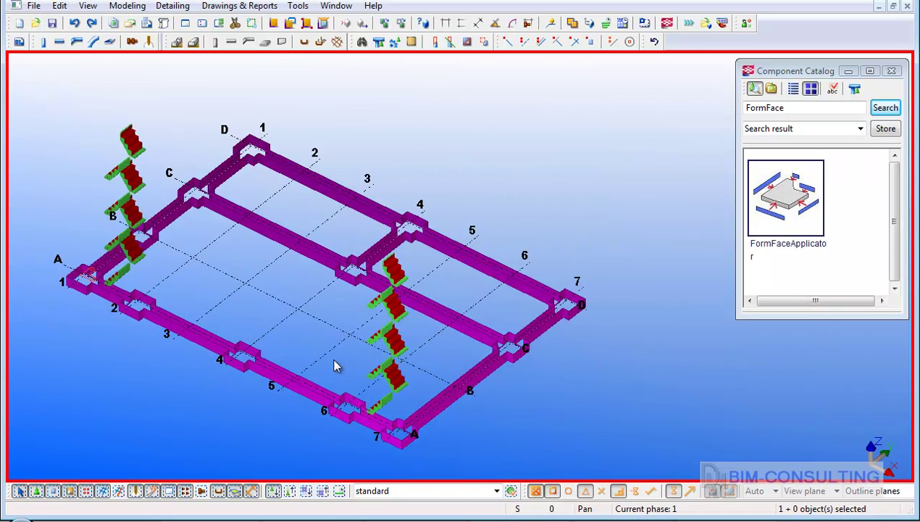
{"action": "scroll", "coordinate": [335, 366], "scroll_direction": "up", "scroll_amount": 4}
{"action": "double_click", "coordinate": [573, 386]}
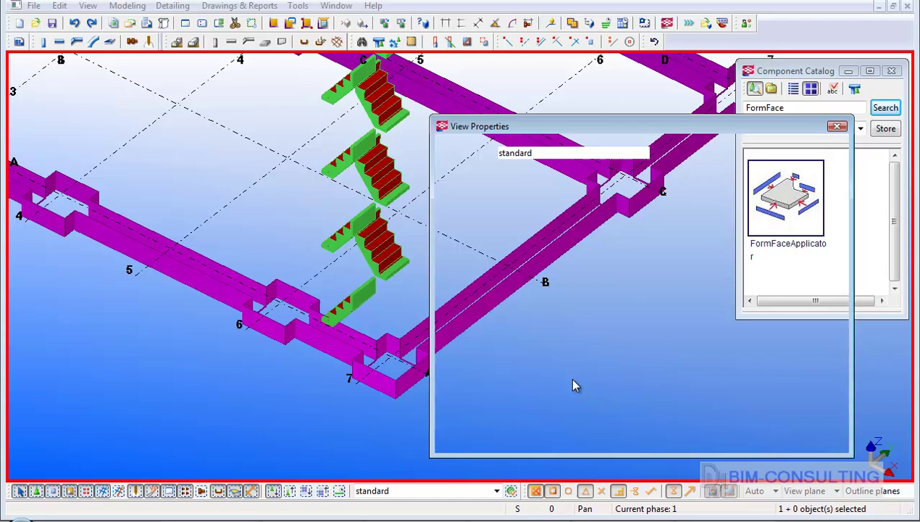
{"action": "left_click", "coordinate": [722, 381]}
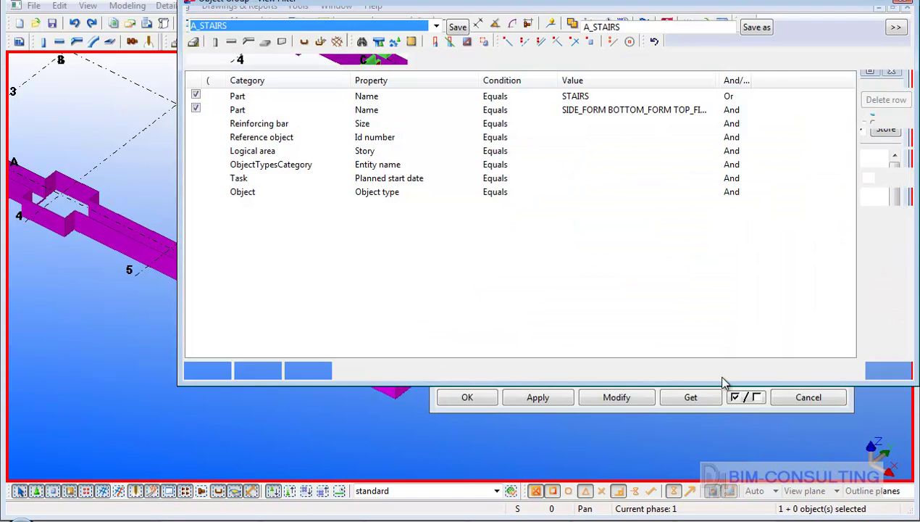
{"action": "left_click", "coordinate": [195, 110]}
{"action": "left_click", "coordinate": [308, 370]}
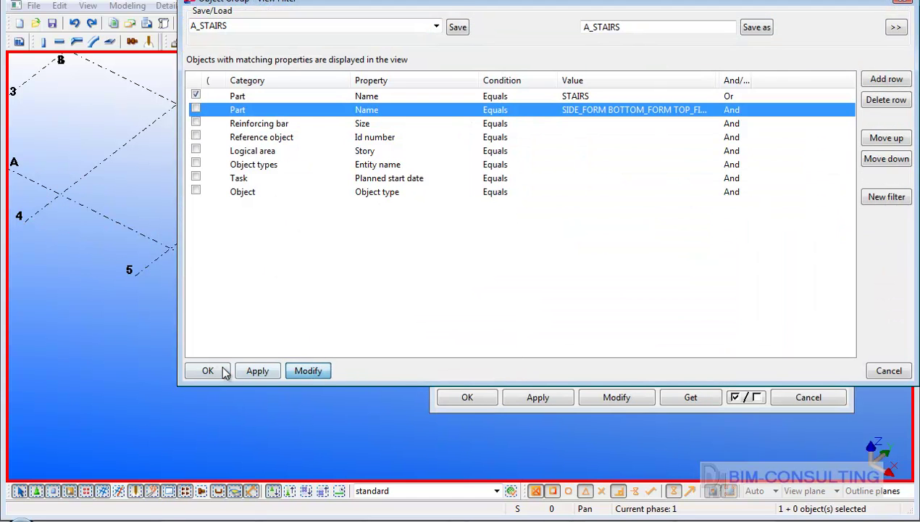
{"action": "left_click", "coordinate": [208, 370]}
{"action": "left_click", "coordinate": [467, 397]}
Apply the FormFaceApplicator to the top stair flight near grid D/6
{"action": "scroll", "coordinate": [371, 123], "scroll_direction": "up", "scroll_amount": 3}
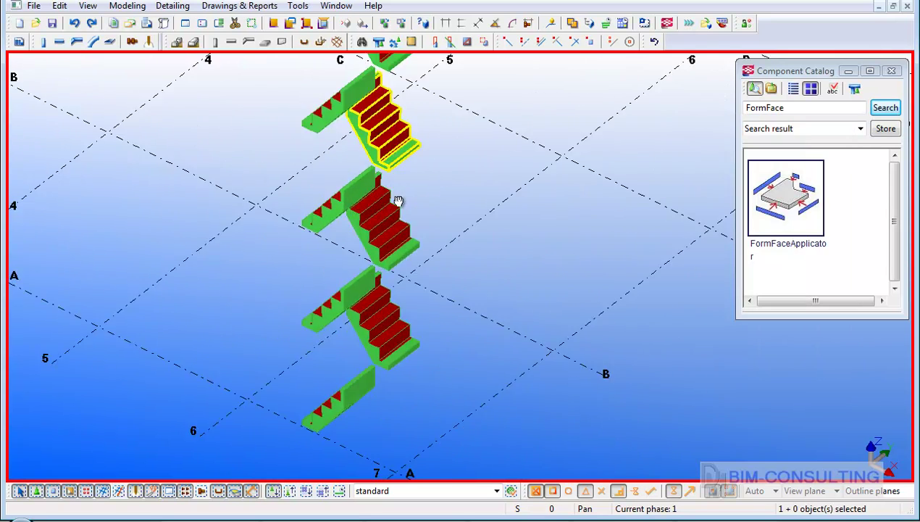
{"action": "scroll", "coordinate": [384, 217], "scroll_direction": "up", "scroll_amount": 3}
{"action": "double_click", "coordinate": [746, 217]}
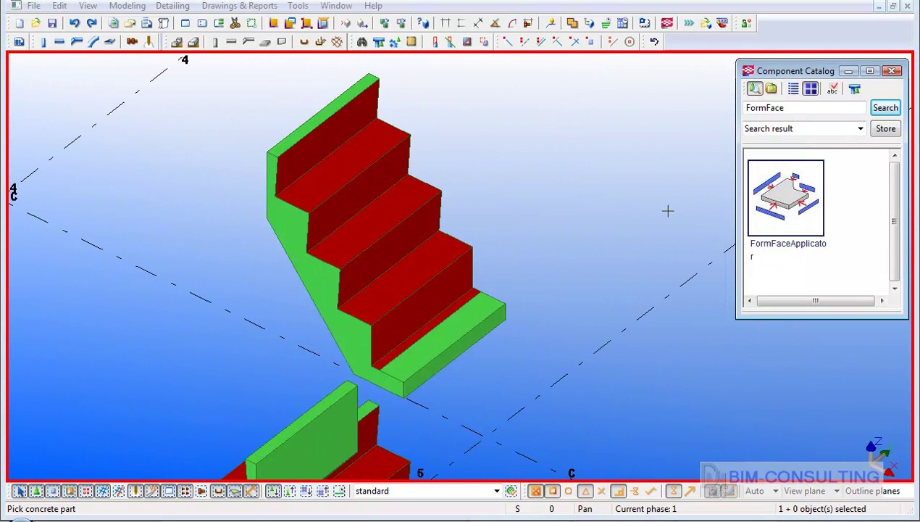
{"action": "left_click", "coordinate": [457, 306]}
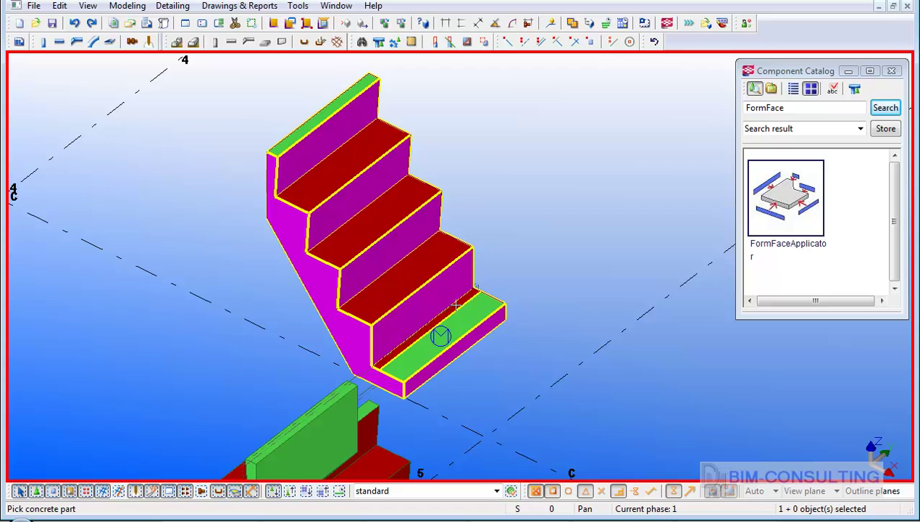
{"action": "scroll", "coordinate": [413, 290], "scroll_direction": "up", "scroll_amount": 3}
{"action": "right_click", "coordinate": [553, 130]}
{"action": "left_click", "coordinate": [562, 139]}
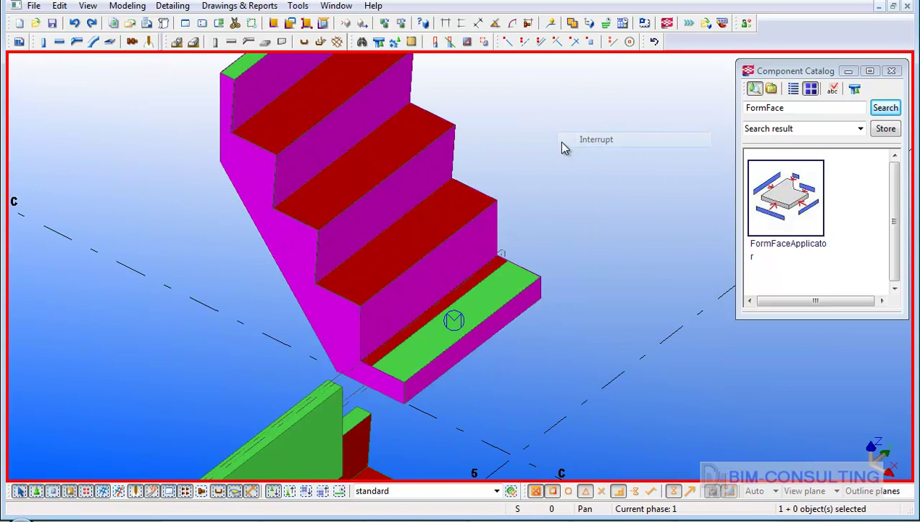
Set Bottom Create to Yes so the stair gets a blue bottom form face
{"action": "middle_click_drag", "start_coordinate": [207, 238], "coordinate": [208, 72], "text": "ctrl"}
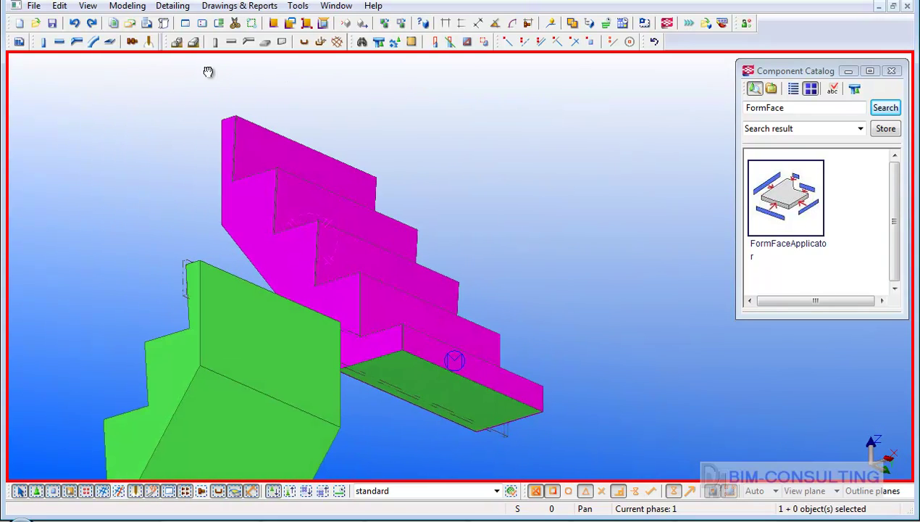
{"action": "double_click", "coordinate": [274, 253]}
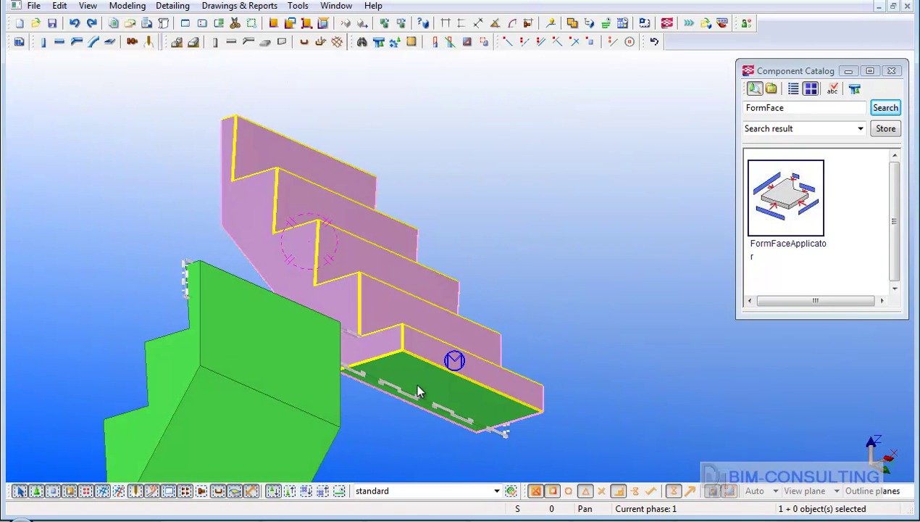
{"action": "left_click", "coordinate": [778, 225]}
{"action": "left_click", "coordinate": [746, 237]}
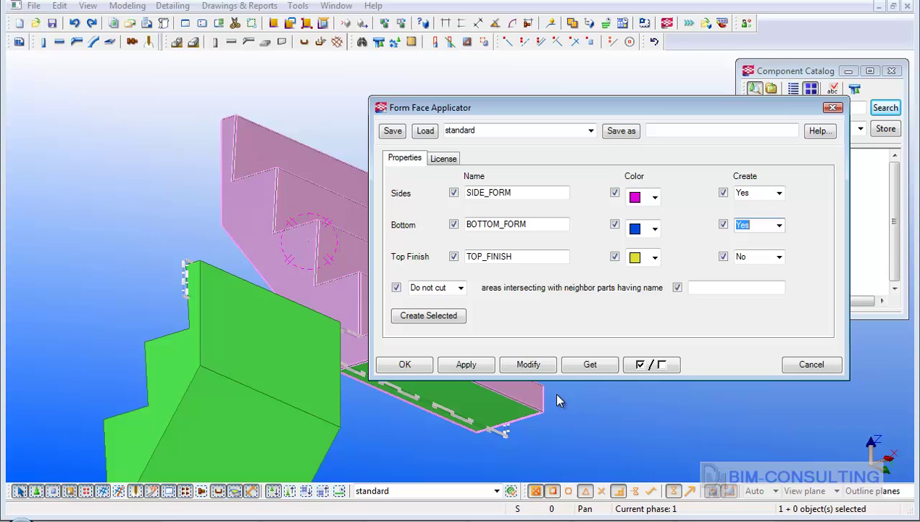
{"action": "left_click", "coordinate": [408, 364]}
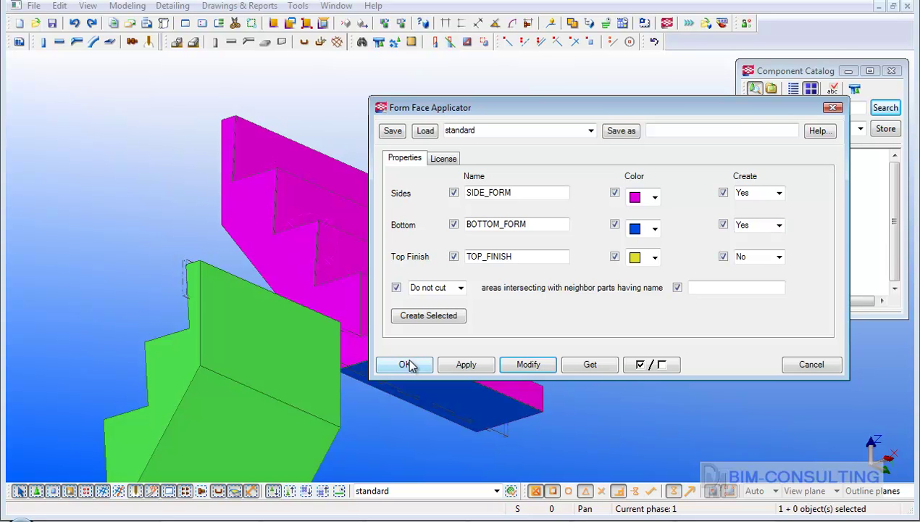
{"action": "mouse_move", "coordinate": [278, 174]}
{"action": "middle_mouse_down", "text": "ctrl"}
{"action": "mouse_move", "coordinate": [325, 362]}
{"action": "mouse_move", "coordinate": [294, 345]}
{"action": "mouse_move", "coordinate": [322, 342]}
{"action": "mouse_move", "coordinate": [302, 353]}
{"action": "middle_mouse_up", "text": "ctrl"}
{"action": "scroll", "coordinate": [417, 315], "scroll_direction": "down", "scroll_amount": 6}
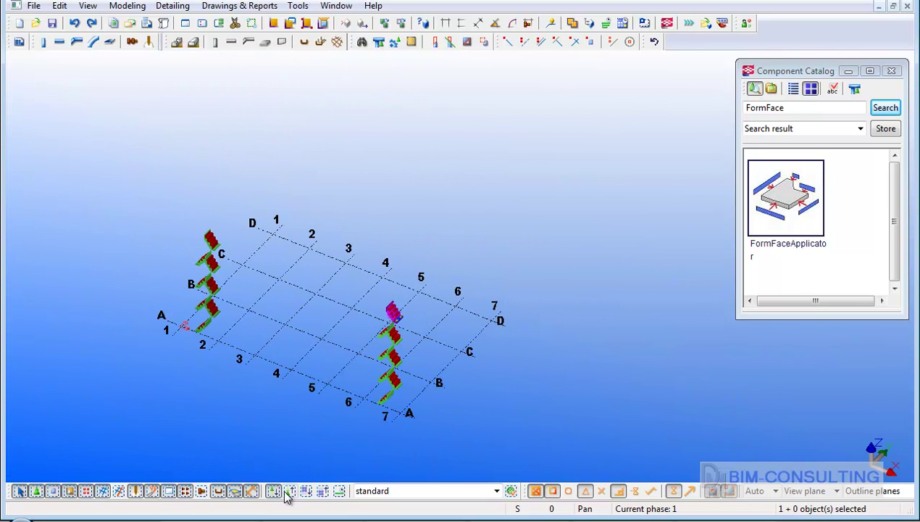
Create form faces on the eight stair flights along grids A–C/1 with Create Selected
{"action": "left_click_drag", "start_coordinate": [165, 201], "coordinate": [248, 403]}
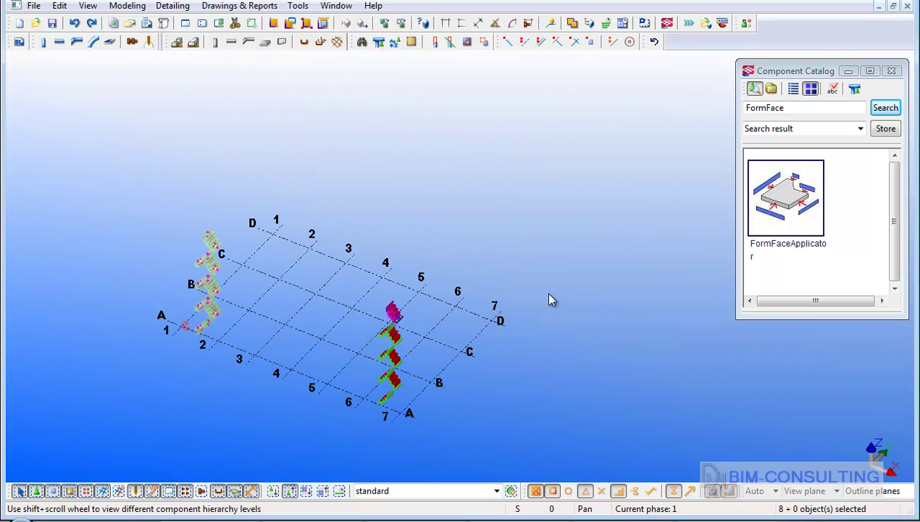
{"action": "double_click", "coordinate": [782, 202]}
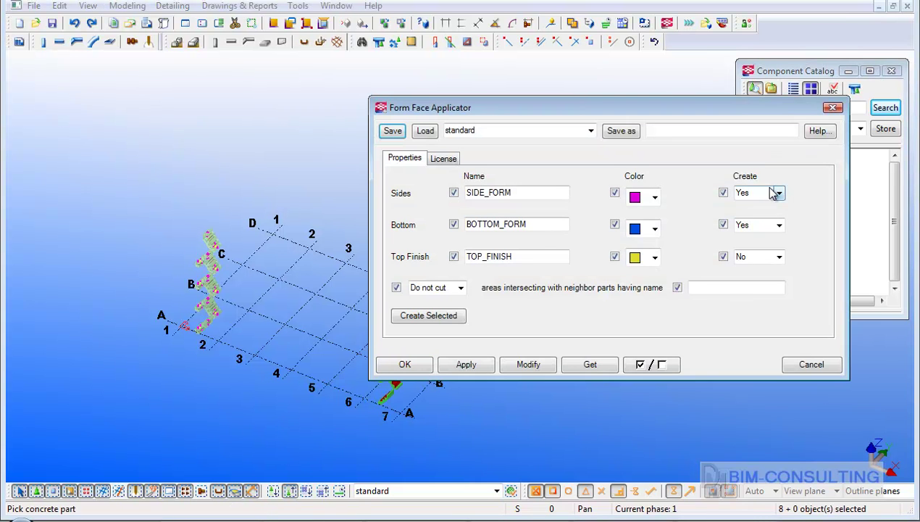
{"action": "left_click", "coordinate": [442, 315]}
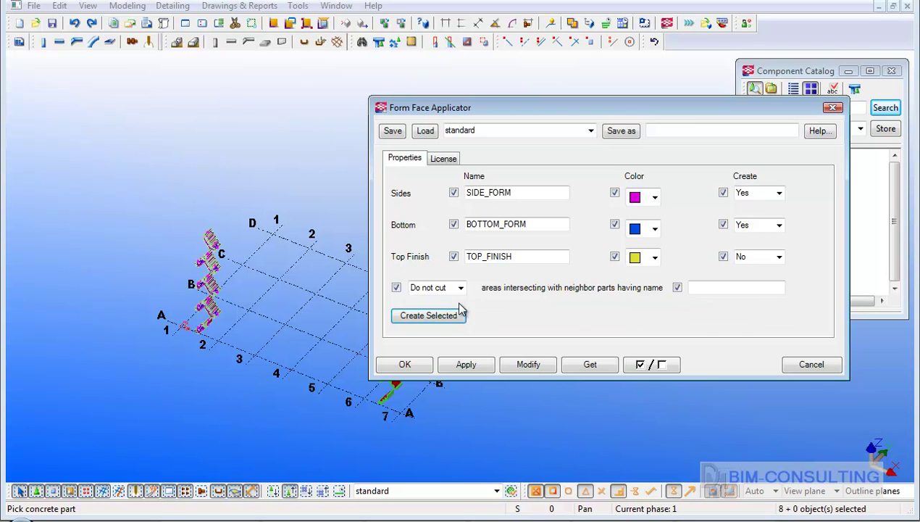
{"action": "left_click", "coordinate": [832, 108]}
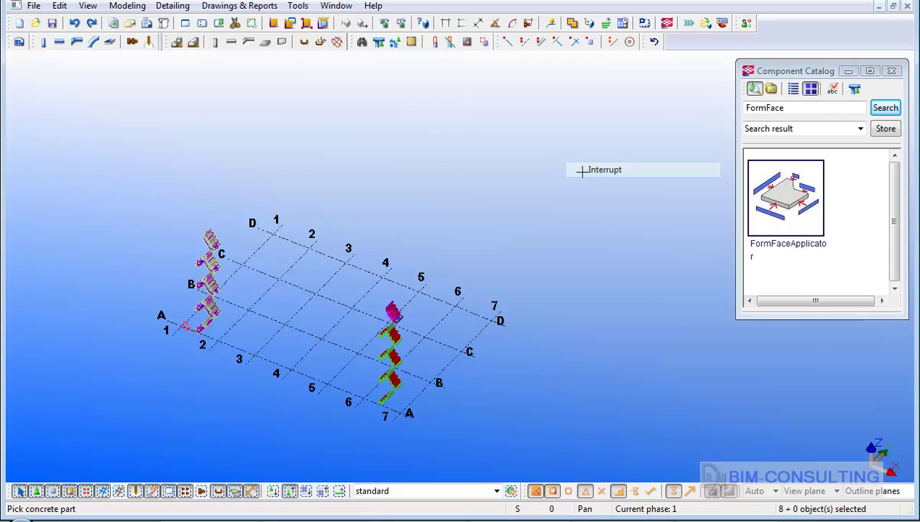
{"action": "left_click", "coordinate": [564, 239]}
Filter the view to show only the A_PANELS object group
{"action": "double_click", "coordinate": [566, 240]}
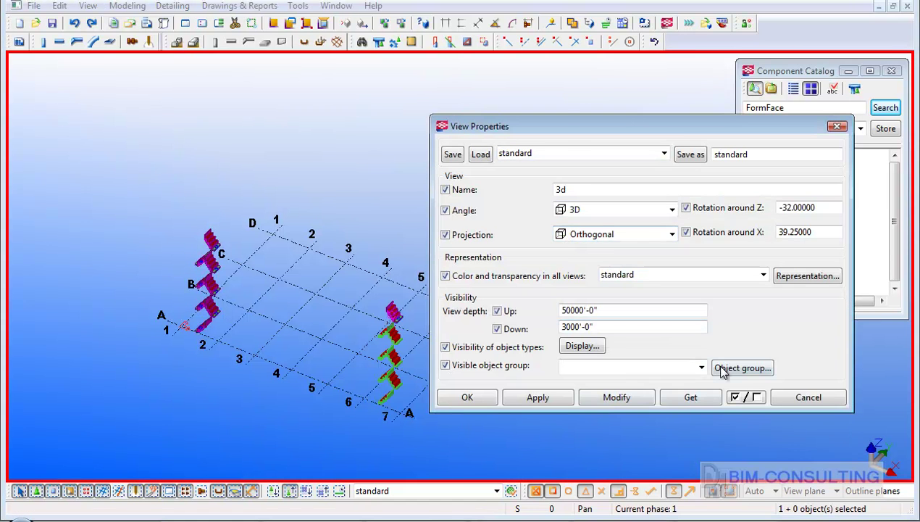
{"action": "left_click", "coordinate": [701, 367]}
{"action": "left_click", "coordinate": [612, 94]}
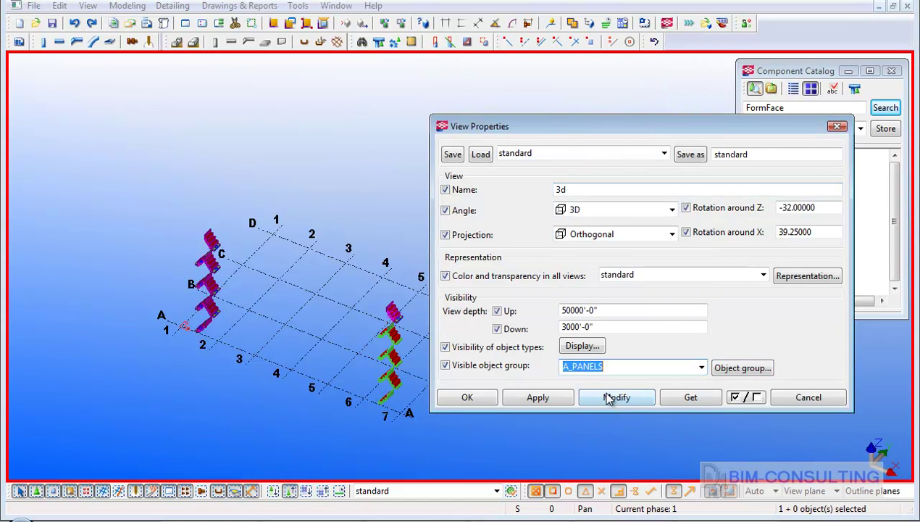
{"action": "left_click", "coordinate": [595, 398]}
{"action": "left_click", "coordinate": [489, 401]}
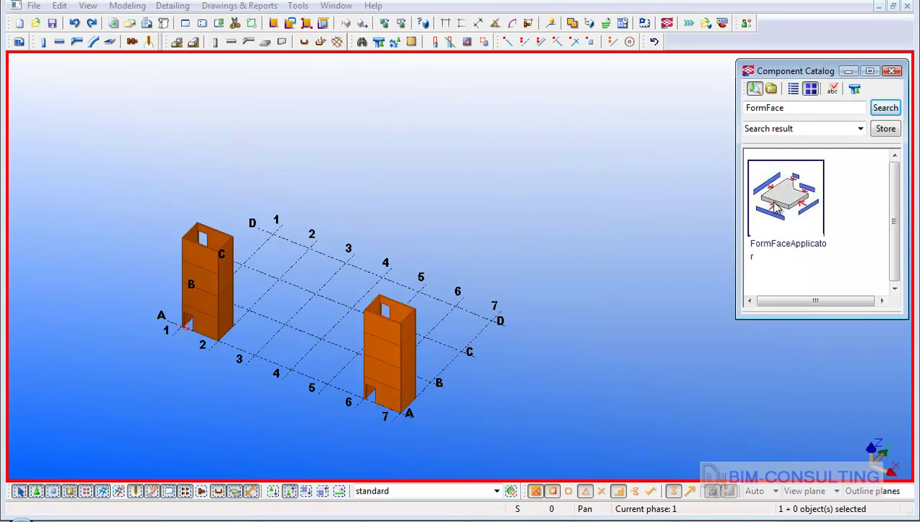
Create magenta side form faces on both selected panel towers with Create Selected
{"action": "double_click", "coordinate": [761, 219]}
{"action": "left_click_drag", "start_coordinate": [554, 114], "coordinate": [708, 83]}
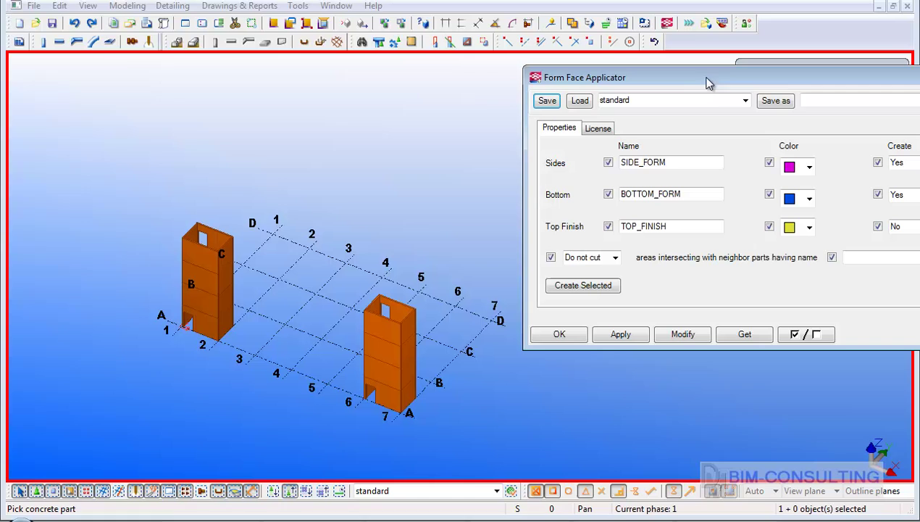
{"action": "right_click", "coordinate": [110, 149]}
{"action": "left_click", "coordinate": [130, 156]}
{"action": "left_click_drag", "start_coordinate": [117, 154], "coordinate": [420, 442]}
{"action": "left_click", "coordinate": [584, 288]}
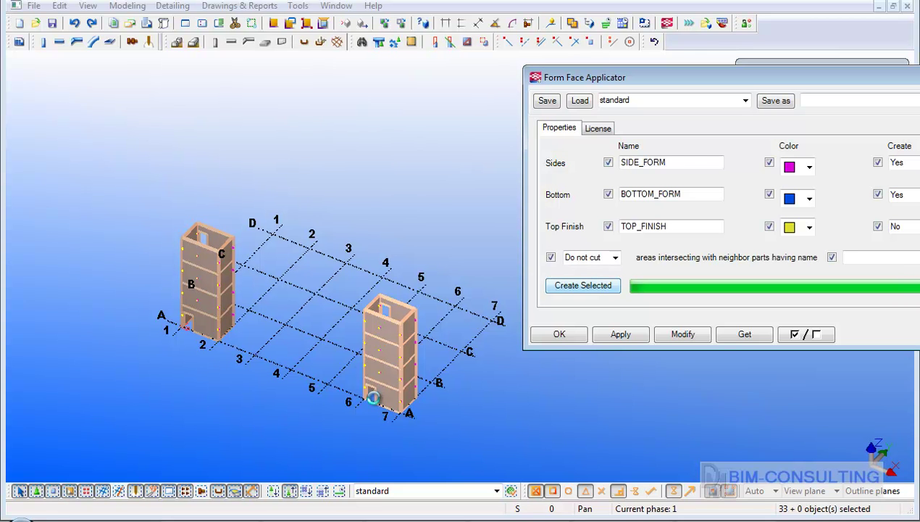
{"action": "scroll", "coordinate": [373, 409], "scroll_direction": "up", "scroll_amount": 8}
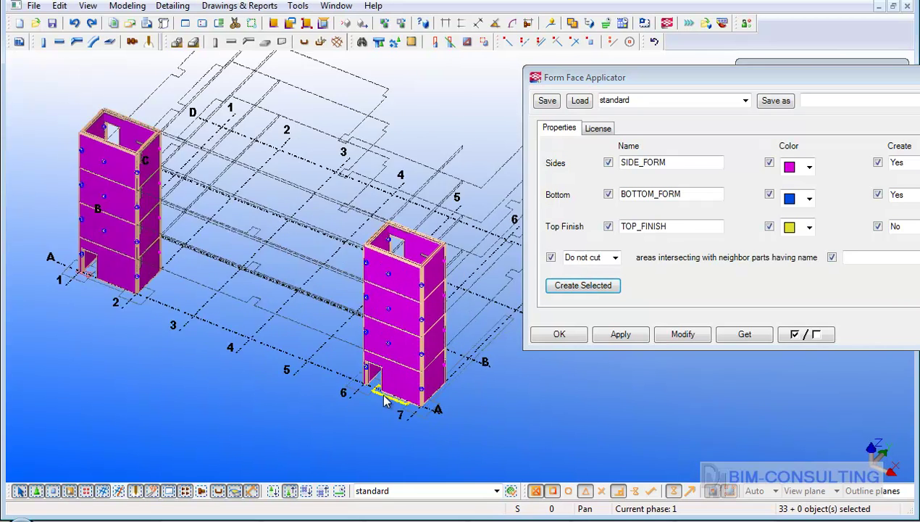
{"action": "scroll", "coordinate": [394, 337], "scroll_direction": "up", "scroll_amount": 6}
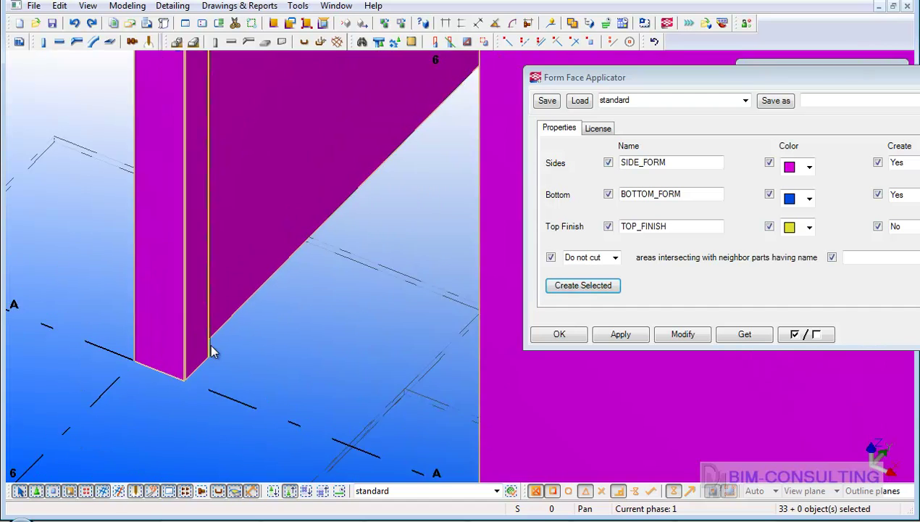
{"action": "scroll", "coordinate": [194, 329], "scroll_direction": "down", "scroll_amount": 10}
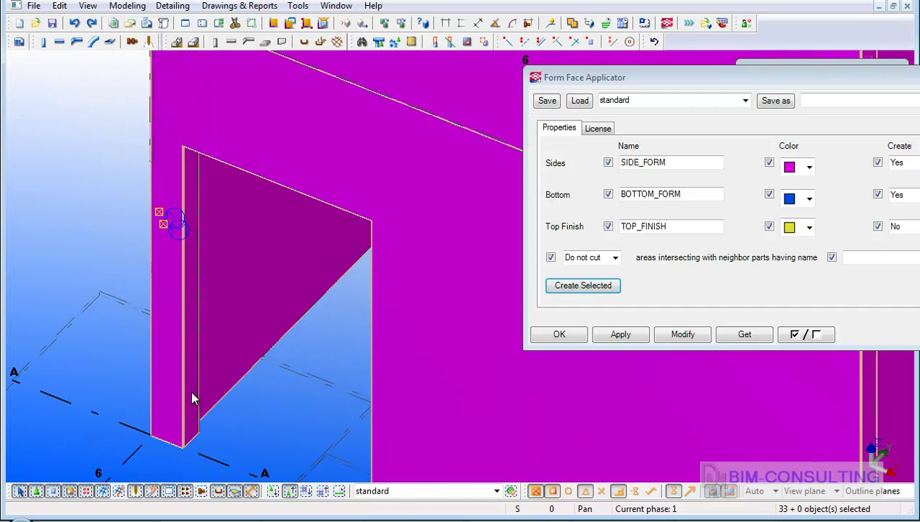
{"action": "scroll", "coordinate": [192, 391], "scroll_direction": "down", "scroll_amount": 5}
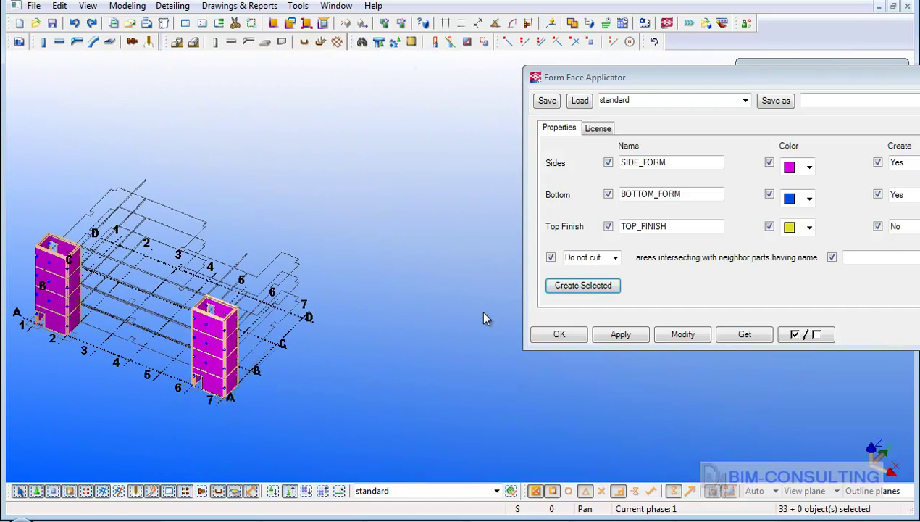
{"action": "double_click", "coordinate": [479, 270]}
Show only the A_SLABS object group in the view
{"action": "left_click", "coordinate": [701, 369]}
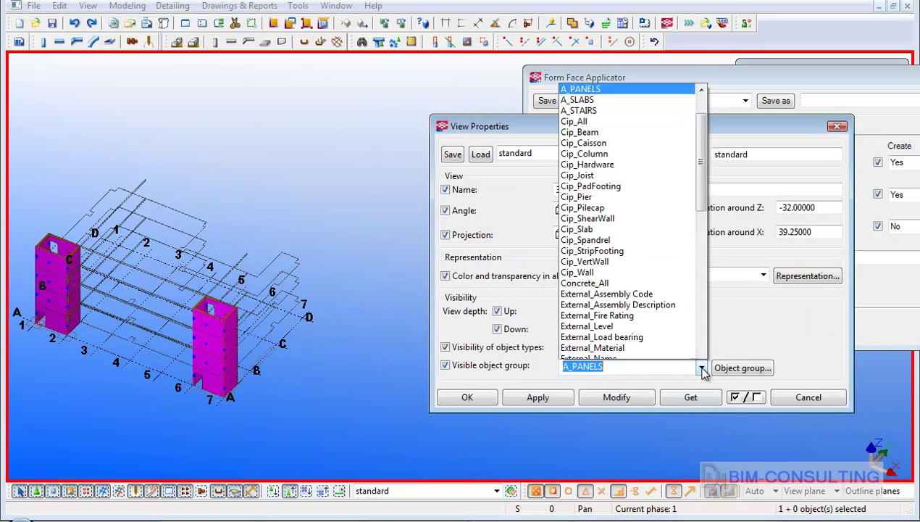
{"action": "left_click", "coordinate": [662, 57]}
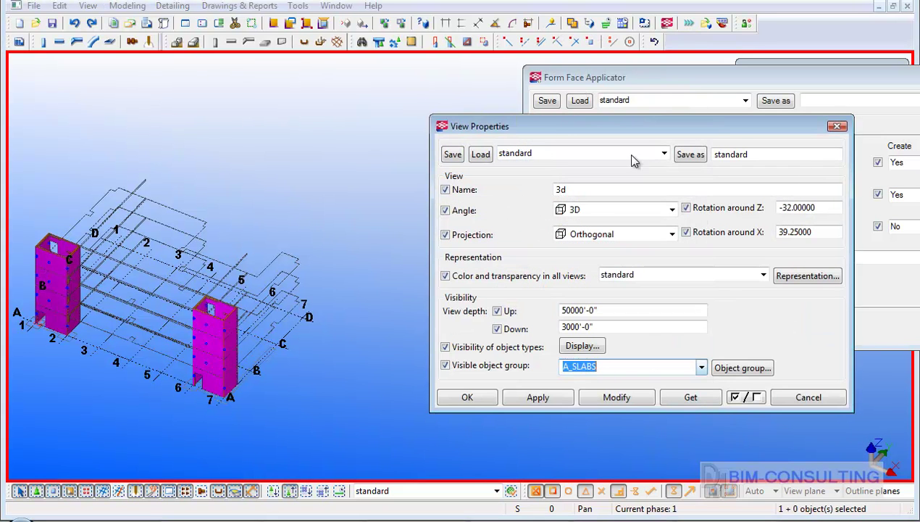
{"action": "left_click", "coordinate": [615, 396]}
{"action": "left_click", "coordinate": [487, 400]}
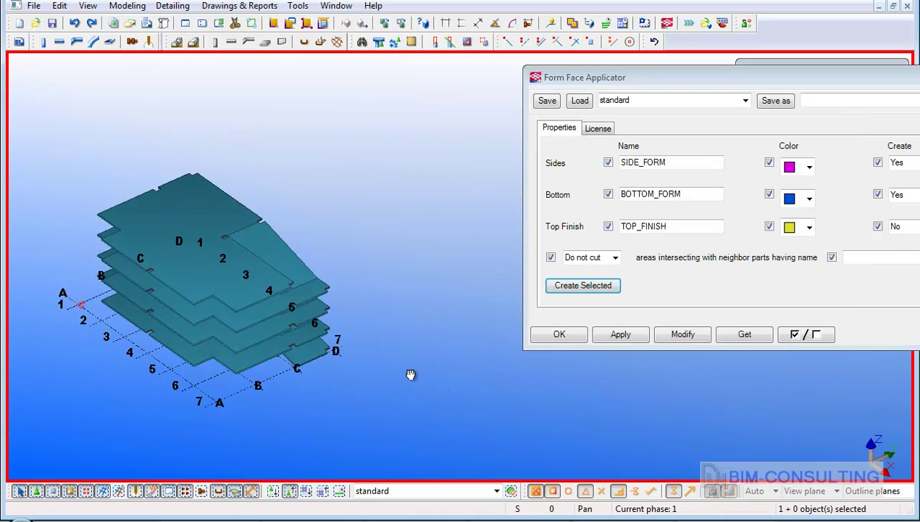
{"action": "middle_click_drag", "start_coordinate": [411, 374], "coordinate": [504, 410]}
Load and apply the Slab applicator settings, then box-select all nine slabs
{"action": "left_click", "coordinate": [745, 101]}
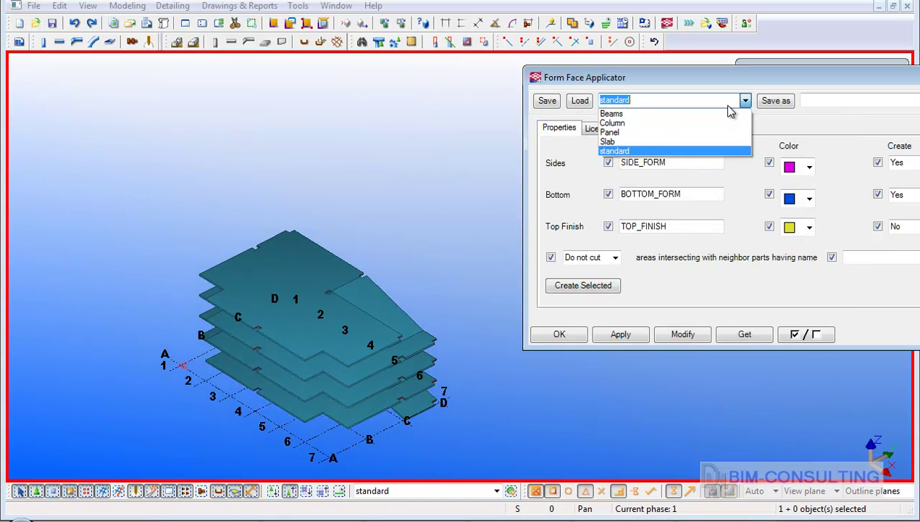
{"action": "left_click", "coordinate": [697, 142]}
{"action": "left_click", "coordinate": [583, 105]}
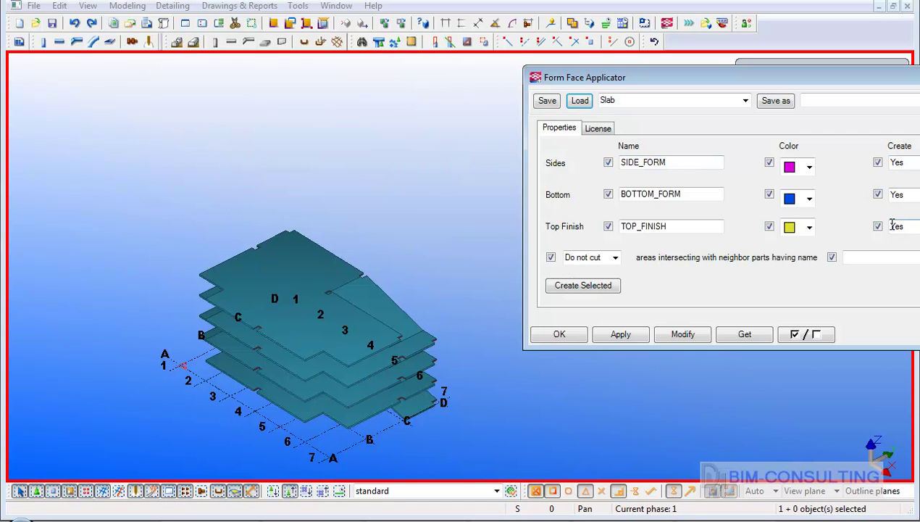
{"action": "left_click", "coordinate": [621, 334]}
{"action": "left_click_drag", "start_coordinate": [154, 188], "coordinate": [468, 467]}
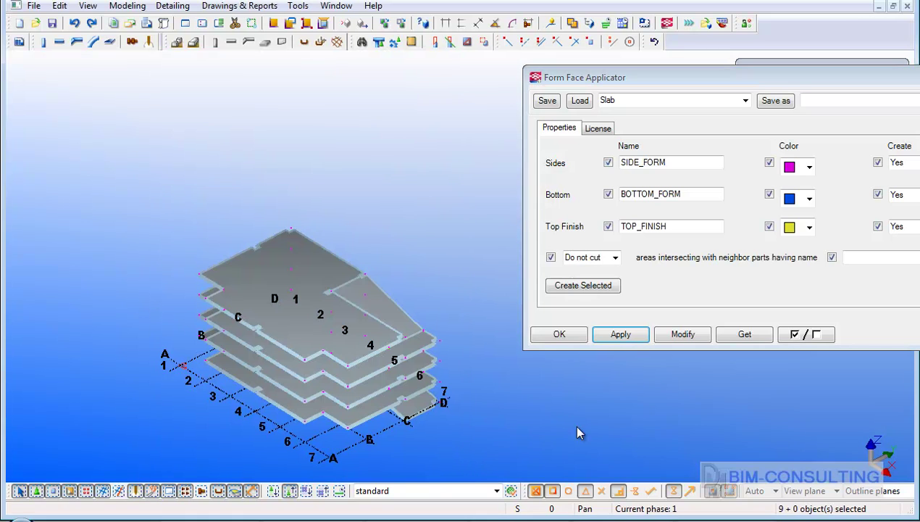
Create the top, side and bottom form faces on the nine selected slabs and inspect tops and undersides
{"action": "left_click", "coordinate": [609, 290]}
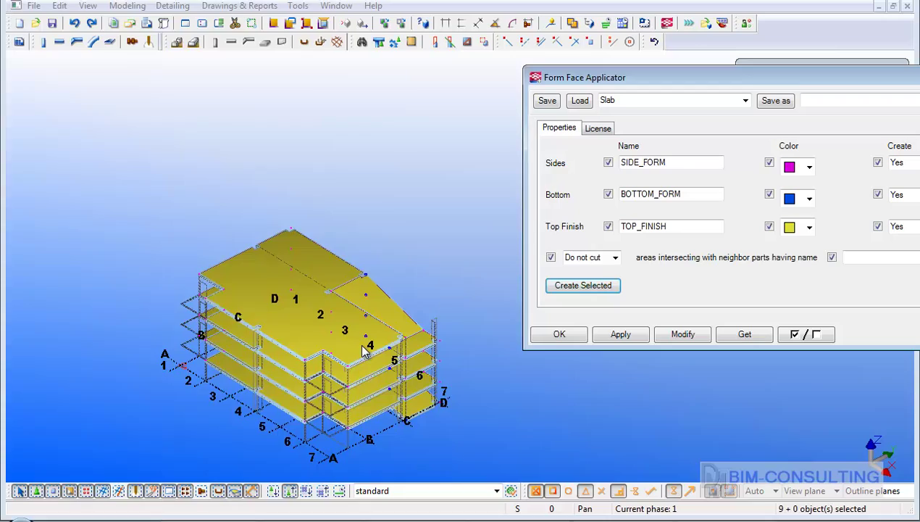
{"action": "scroll", "coordinate": [373, 322], "scroll_direction": "up", "scroll_amount": 5}
{"action": "middle_click_drag", "start_coordinate": [386, 310], "coordinate": [275, 305]}
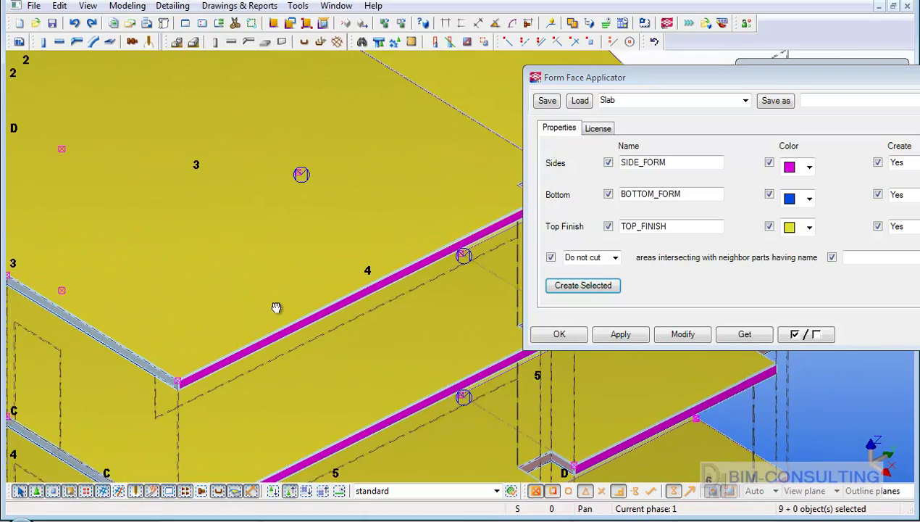
{"action": "scroll", "coordinate": [275, 306], "scroll_direction": "up", "scroll_amount": 1}
{"action": "middle_click_drag", "start_coordinate": [252, 398], "coordinate": [246, 189], "text": "ctrl"}
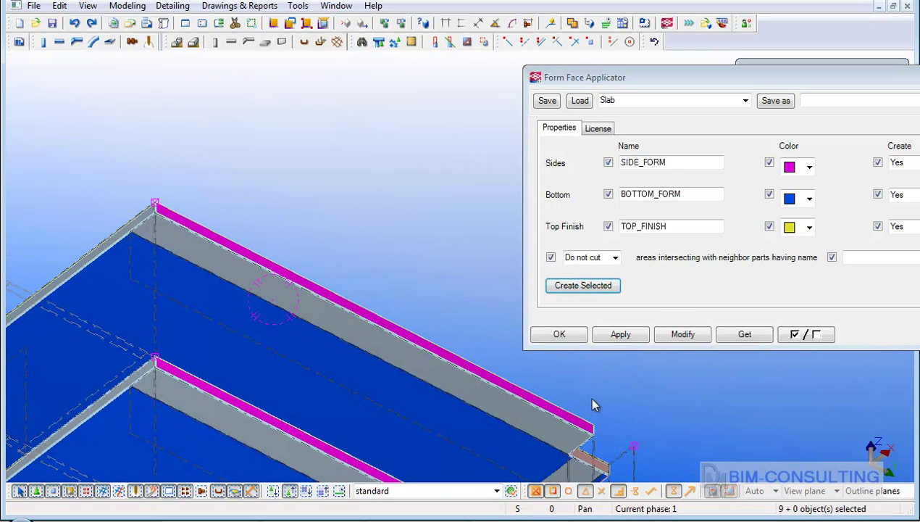
{"action": "scroll", "coordinate": [309, 329], "scroll_direction": "down", "scroll_amount": 3}
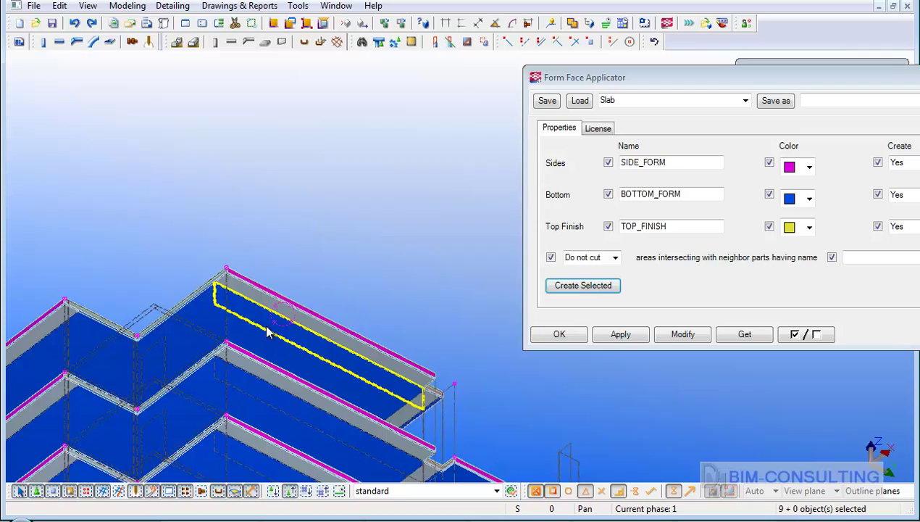
{"action": "middle_click_drag", "start_coordinate": [331, 262], "coordinate": [328, 405], "text": "ctrl"}
Set the view's visible object group to standard and apply it so all objects show
{"action": "double_click", "coordinate": [498, 187]}
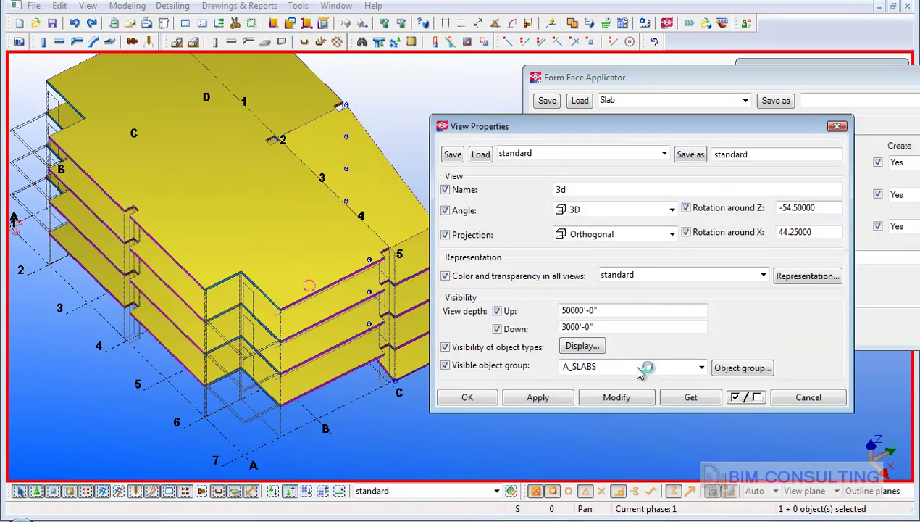
{"action": "left_click", "coordinate": [701, 367]}
{"action": "scroll", "coordinate": [688, 341], "scroll_direction": "up", "scroll_amount": 2}
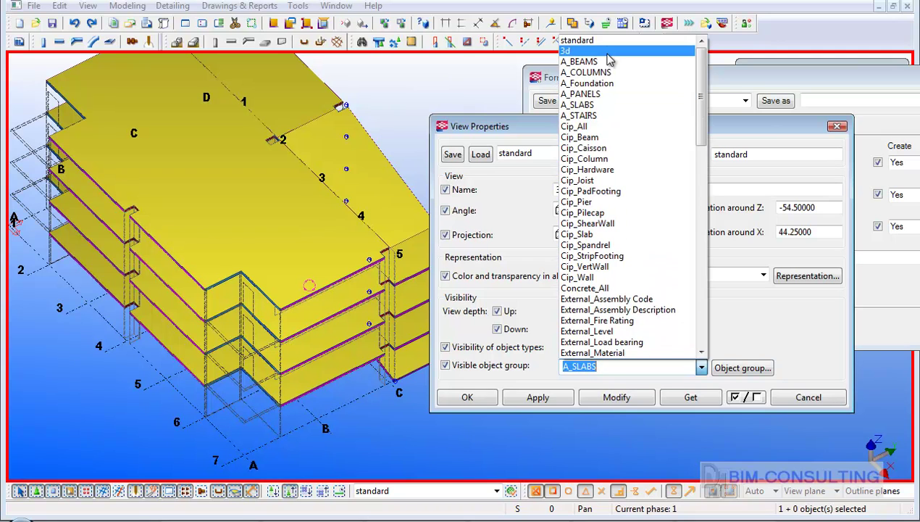
{"action": "left_click", "coordinate": [609, 48]}
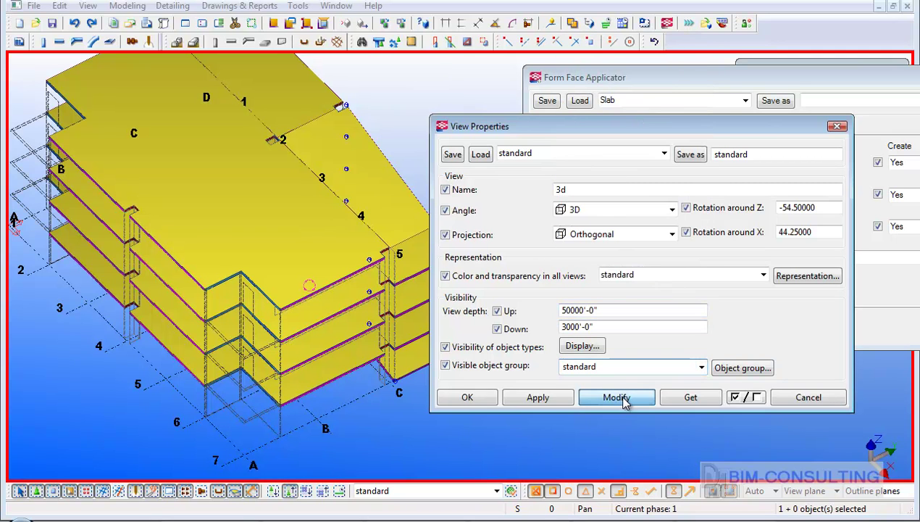
{"action": "left_click", "coordinate": [621, 398]}
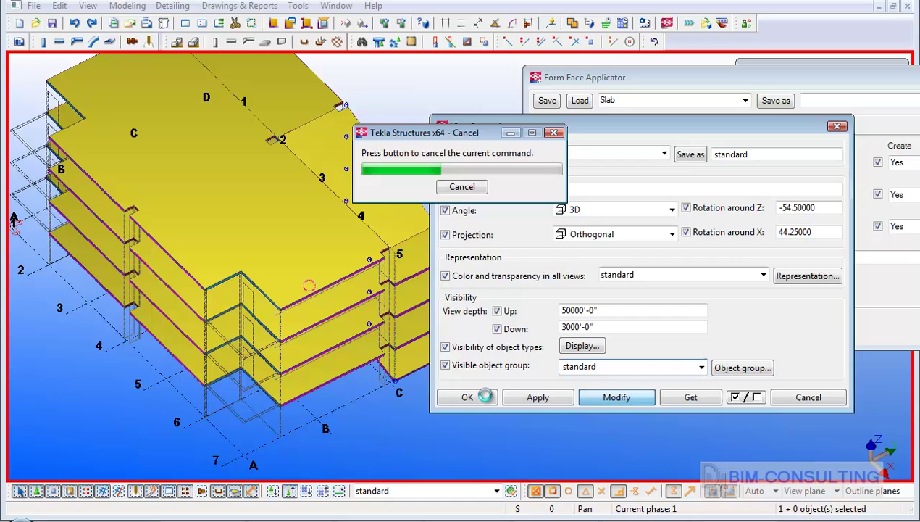
{"action": "left_click", "coordinate": [489, 398]}
Close the Form Face Applicator and rotate the view to see the whole building
{"action": "left_click", "coordinate": [555, 333]}
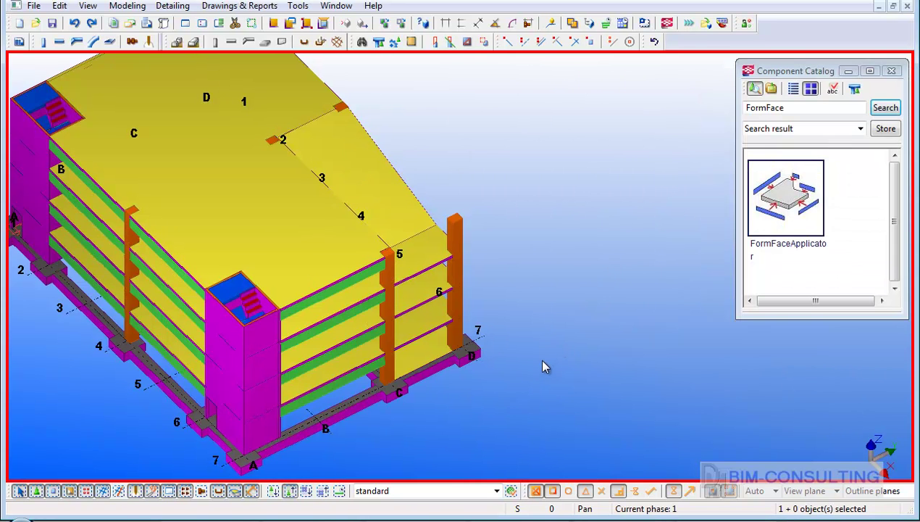
{"action": "scroll", "coordinate": [537, 357], "scroll_direction": "down", "scroll_amount": 3}
{"action": "middle_click_drag", "start_coordinate": [489, 373], "coordinate": [530, 368], "text": "ctrl"}
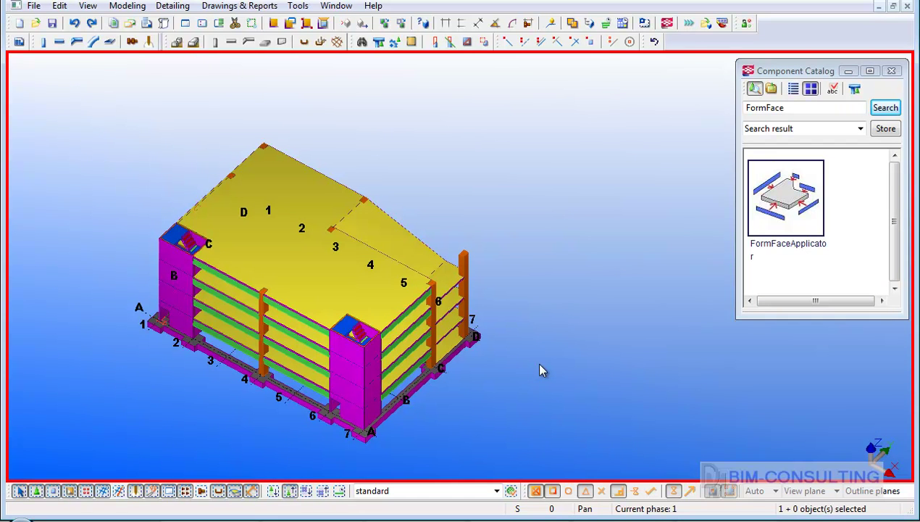